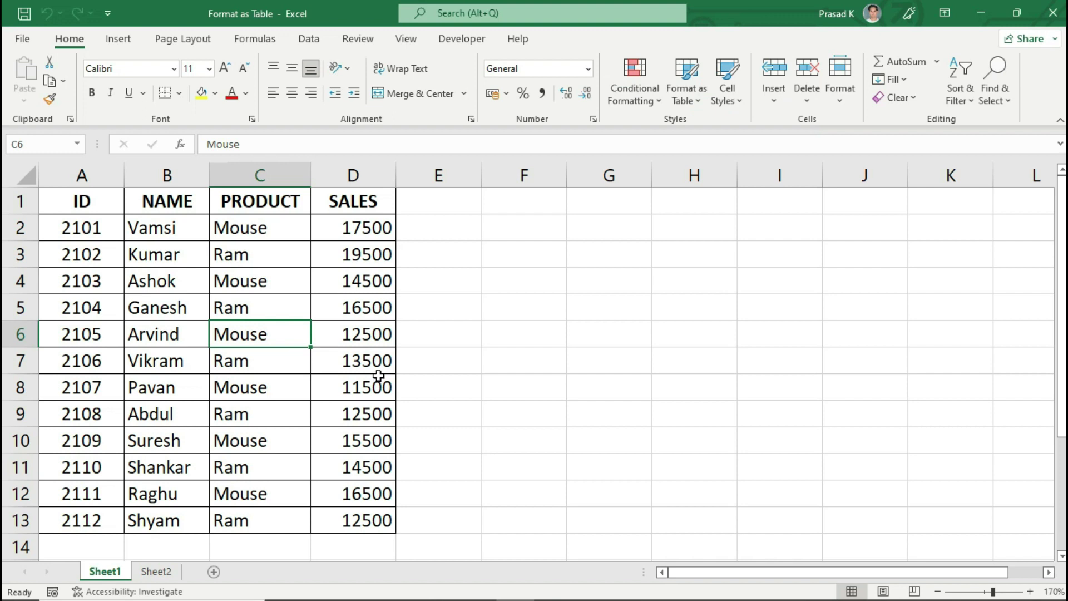
# - Format the range A1:D13 on Sheet1 as a table with headers, using the green style from the first Medium row
pyautogui.click(95, 199)
pyautogui.moveTo(95, 200)
pyautogui.mouseDown()
pyautogui.moveTo(325, 461)
pyautogui.moveTo(353, 513)
pyautogui.mouseUp()
pyautogui.click(278, 392)
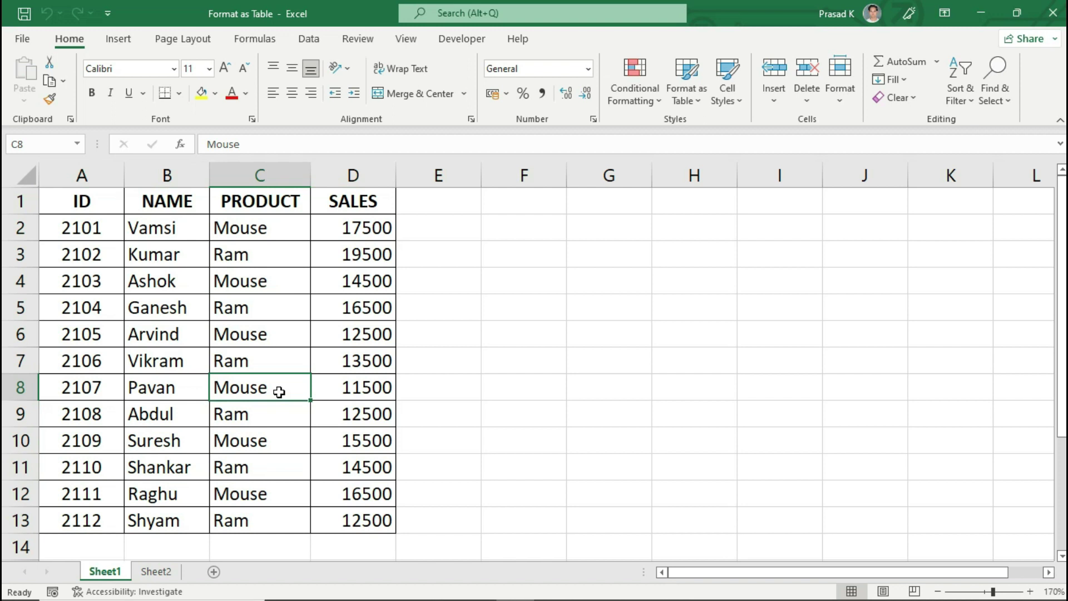
pyautogui.moveTo(101, 201); pyautogui.dragTo(389, 523)
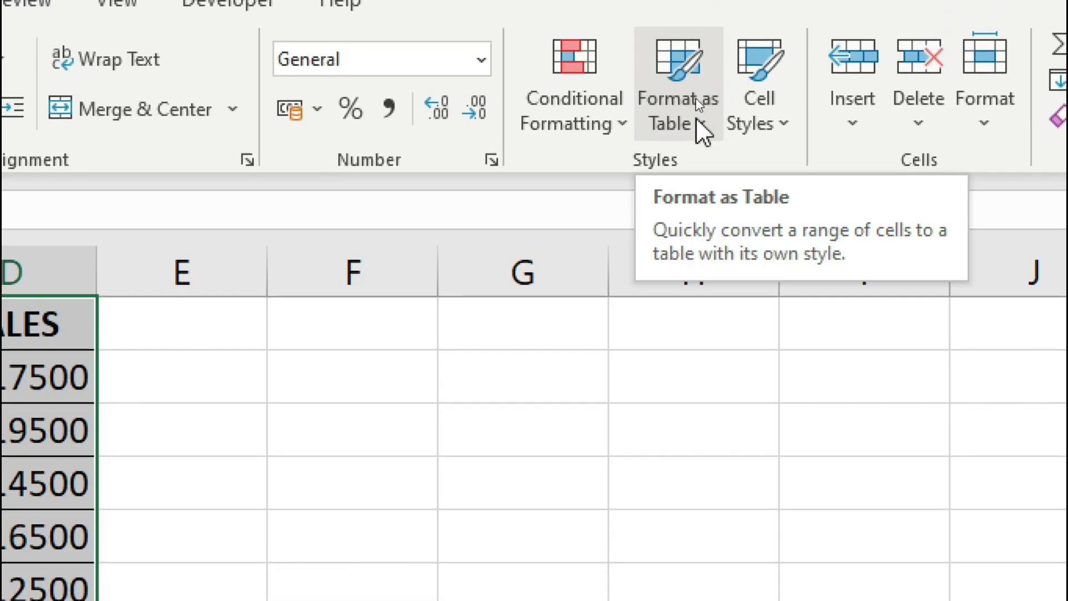
pyautogui.click(696, 98)
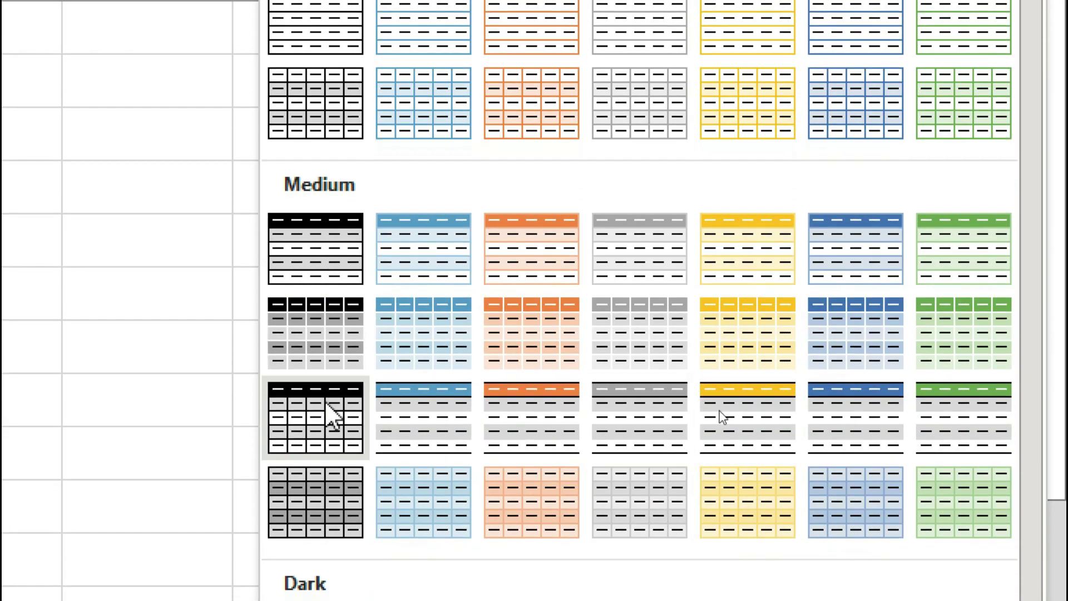
pyautogui.scroll(-1, 392, 381)
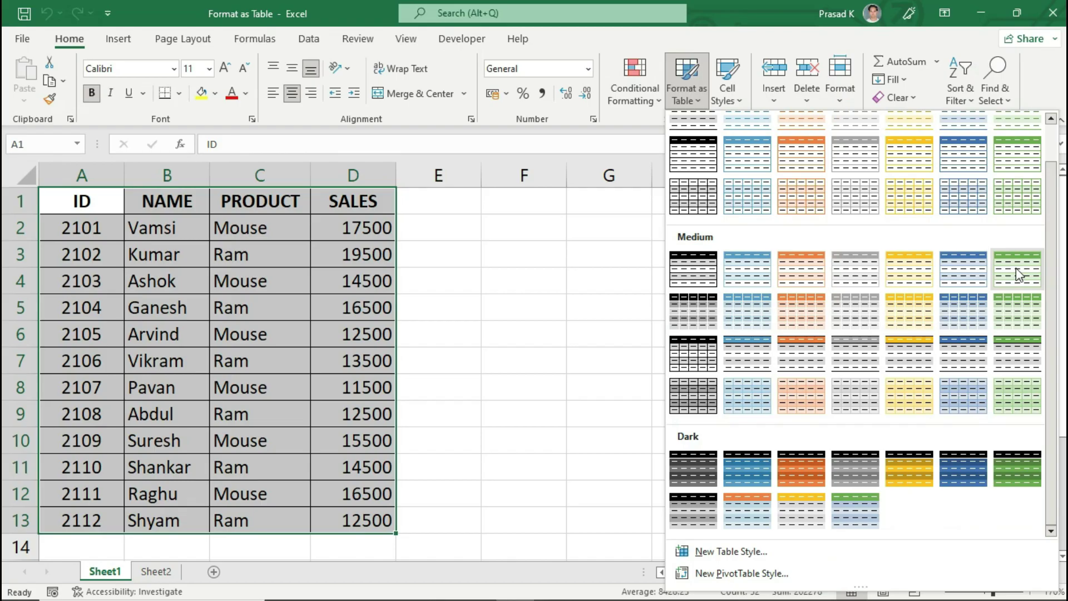
pyautogui.click(1016, 268)
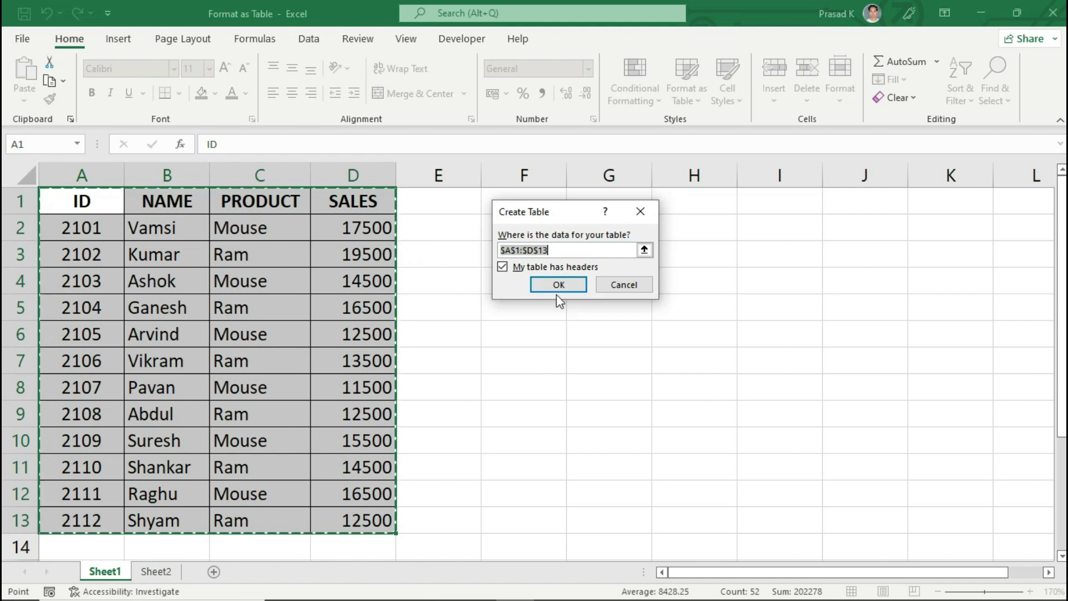
pyautogui.click(556, 287)
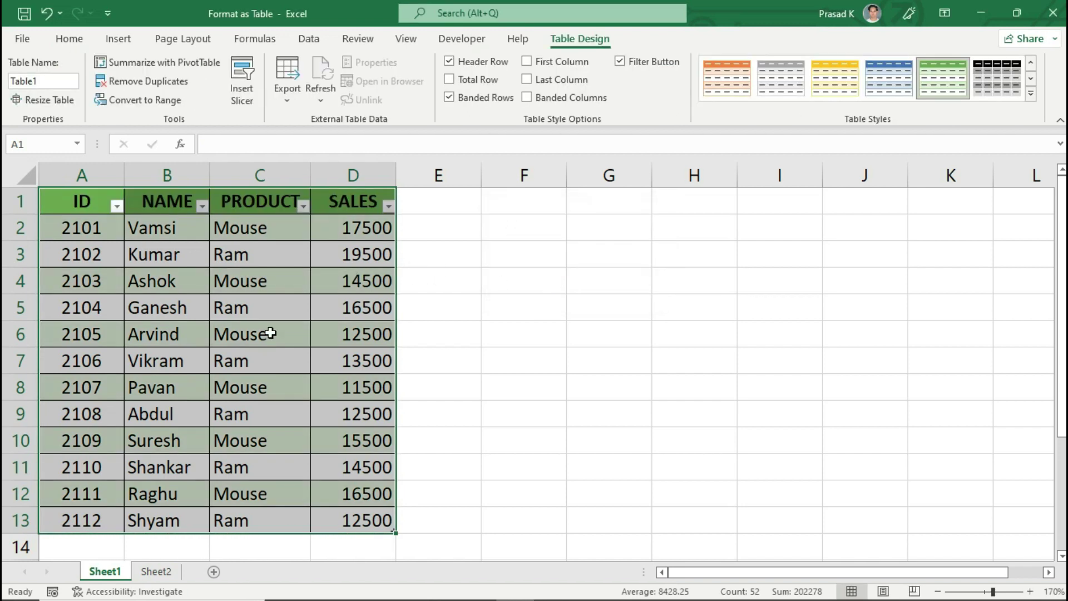
pyautogui.click(270, 332)
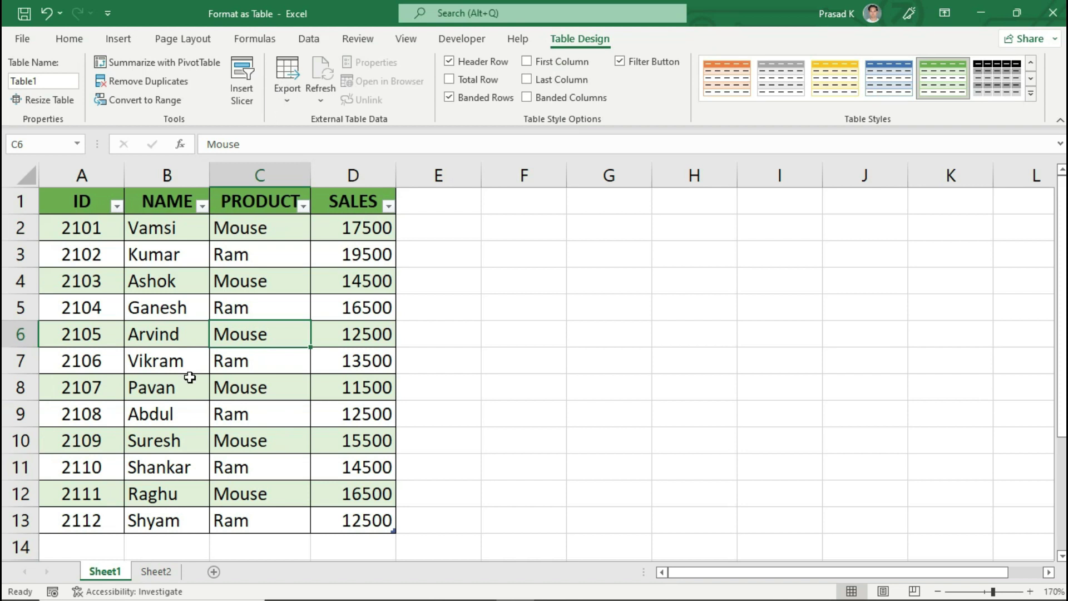
pyautogui.click(257, 310)
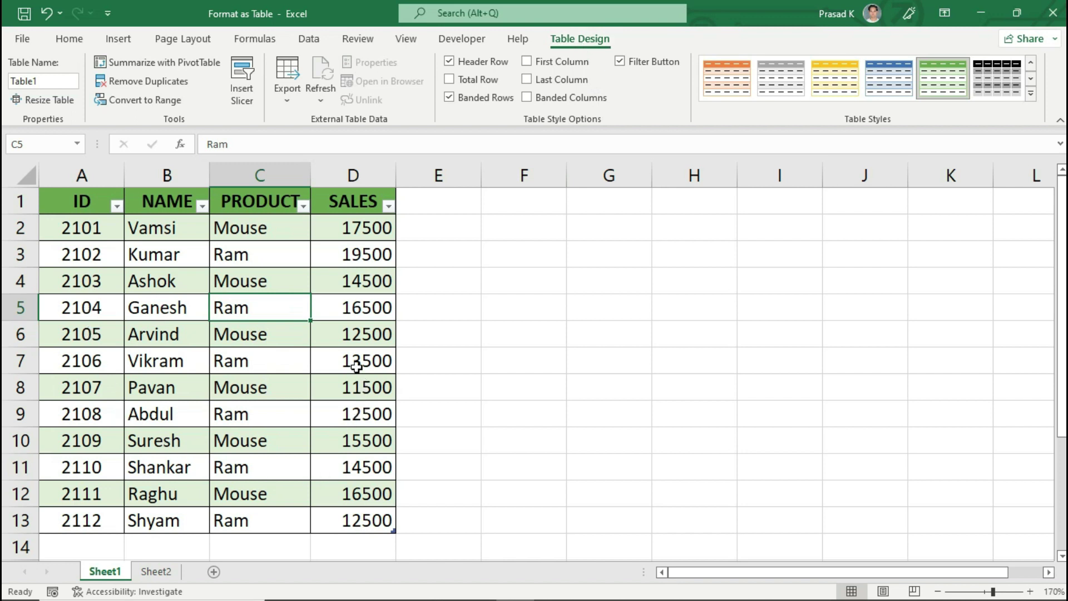
pyautogui.click(612, 301)
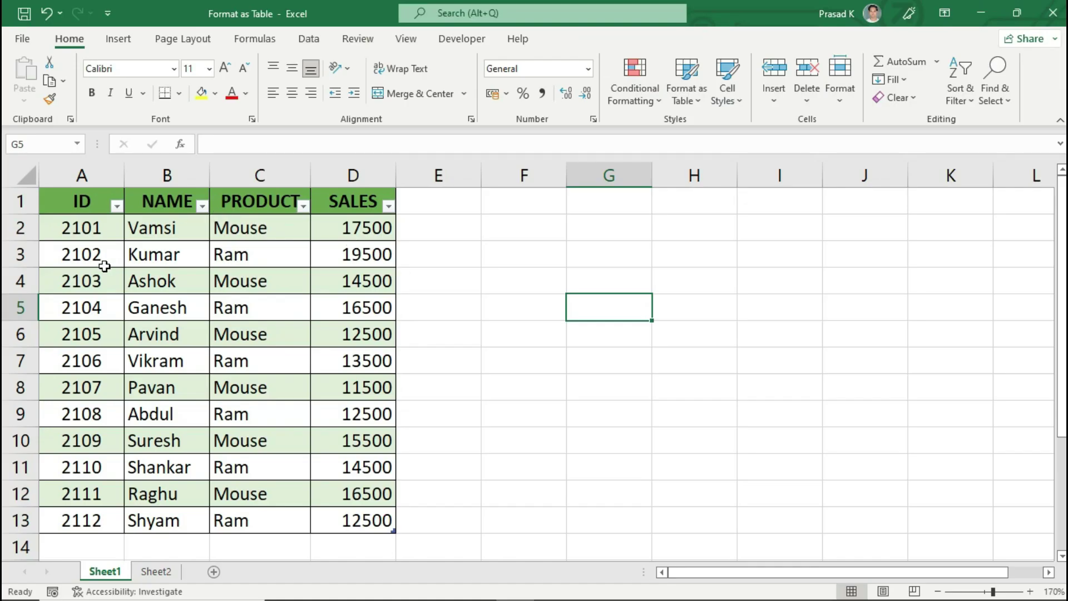
pyautogui.click(298, 341)
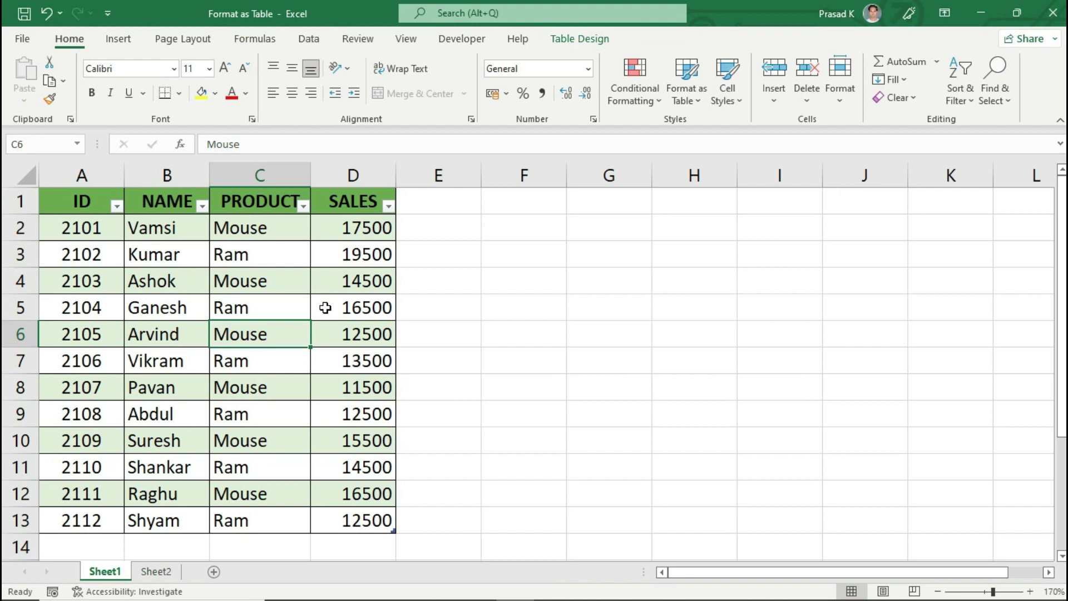
# - Format the range A1:D12 on Sheet2 as a table without headers, using the orange style from the first Medium row
pyautogui.click(156, 571)
pyautogui.moveTo(107, 207); pyautogui.dragTo(334, 494)
pyautogui.moveTo(101, 201); pyautogui.dragTo(356, 494)
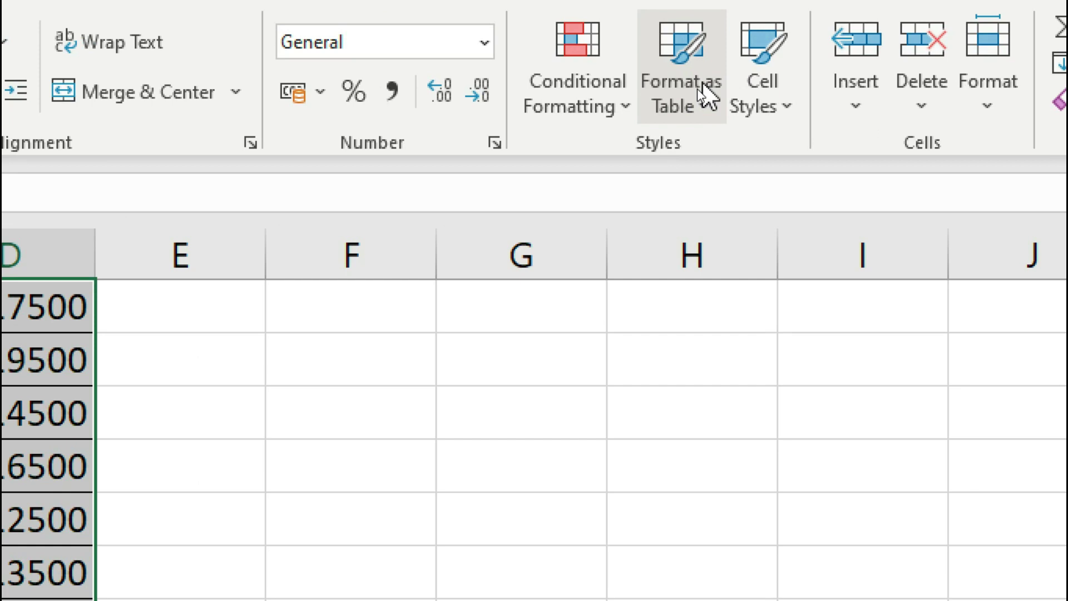
pyautogui.click(699, 85)
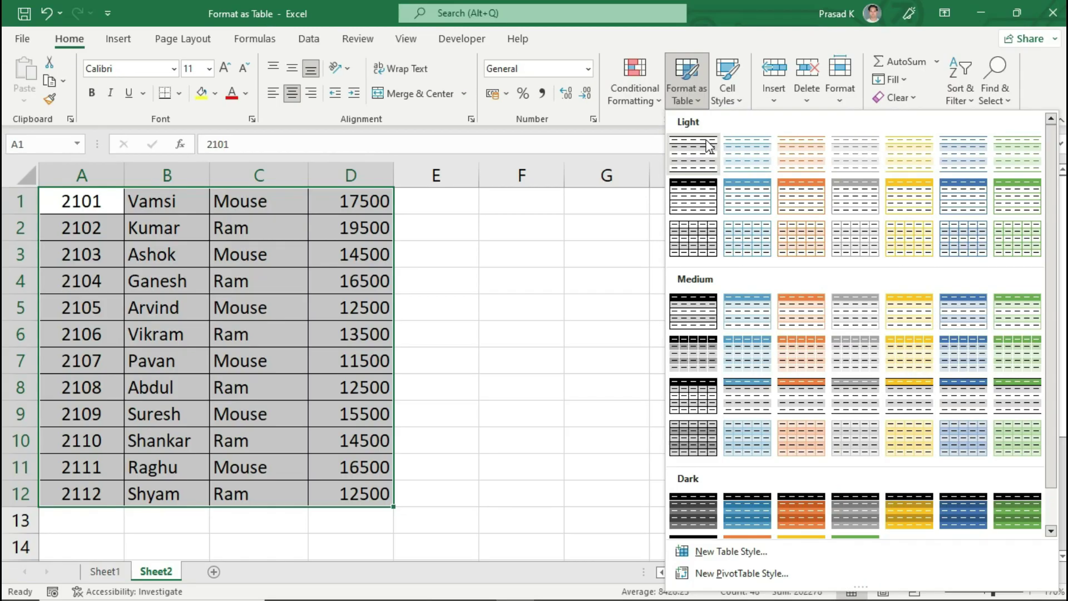
pyautogui.click(794, 316)
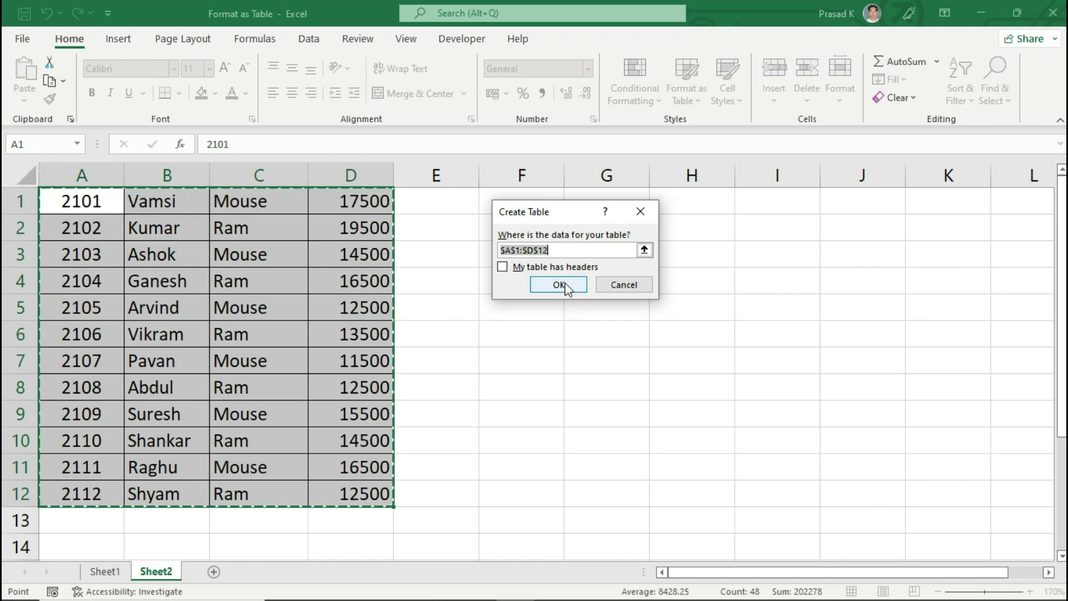
pyautogui.click(559, 285)
pyautogui.click(259, 325)
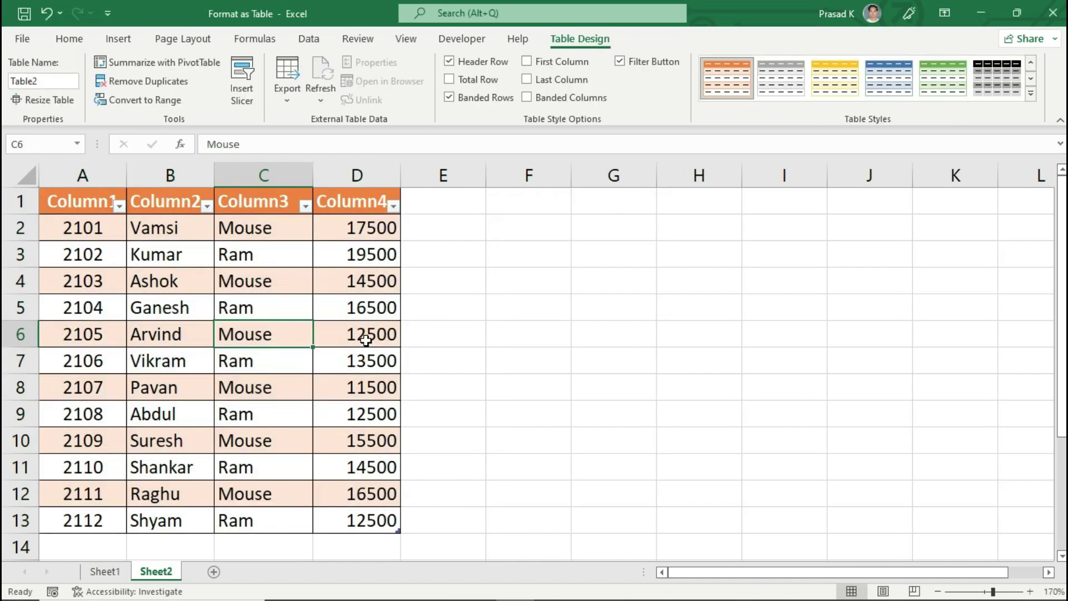
# - Rename the four column headers of the Sheet2 table to ID, NAME, PRODUCT and SALES
pyautogui.click(84, 203)
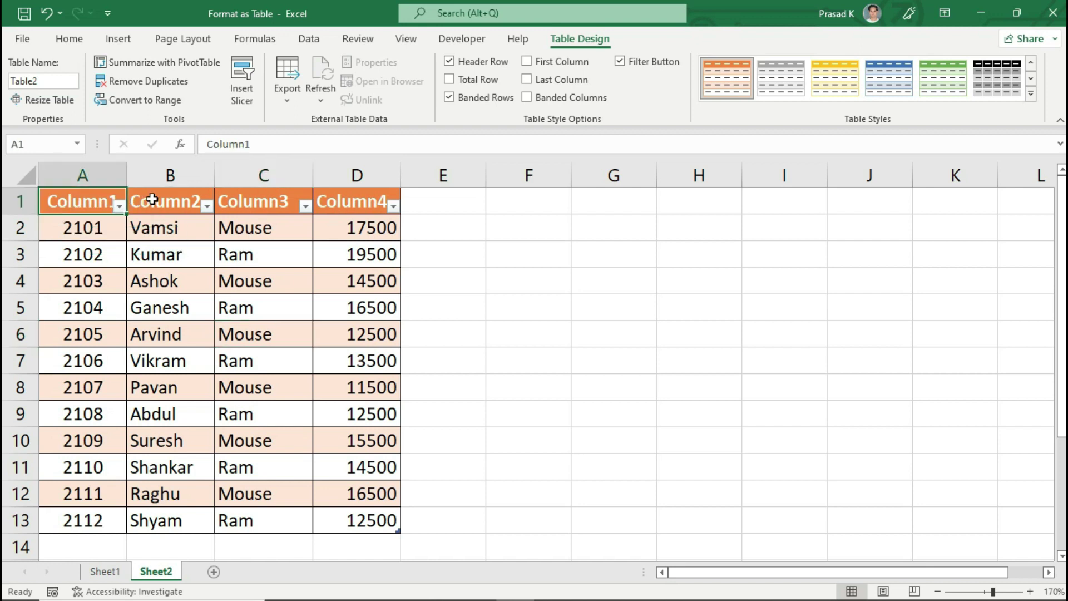
pyautogui.click(250, 201)
pyautogui.click(89, 203)
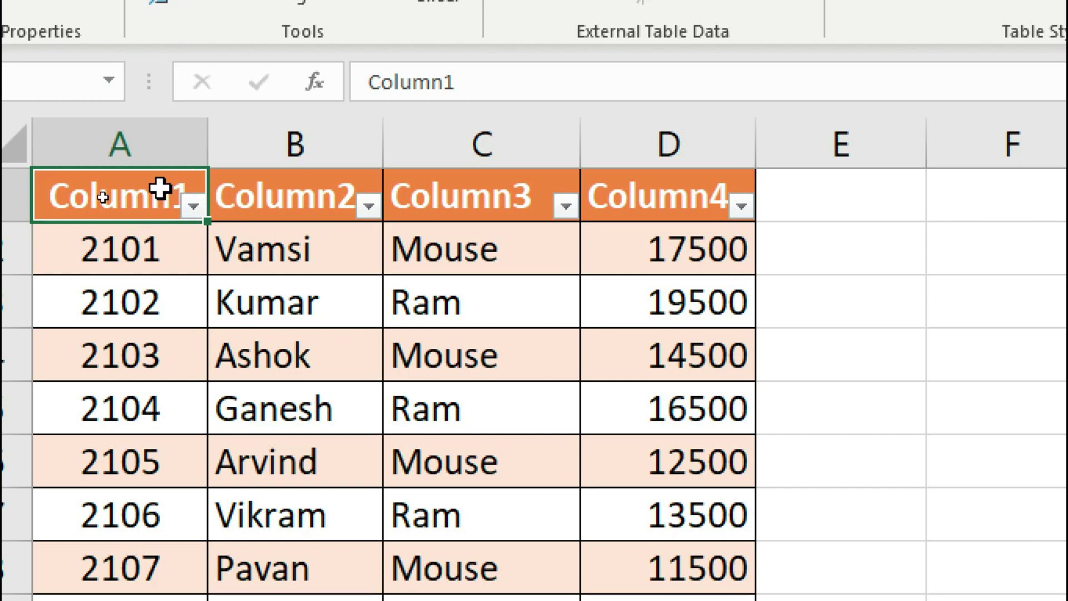
pyautogui.write('ID')
pyautogui.press('Tab')
pyautogui.write('NA')
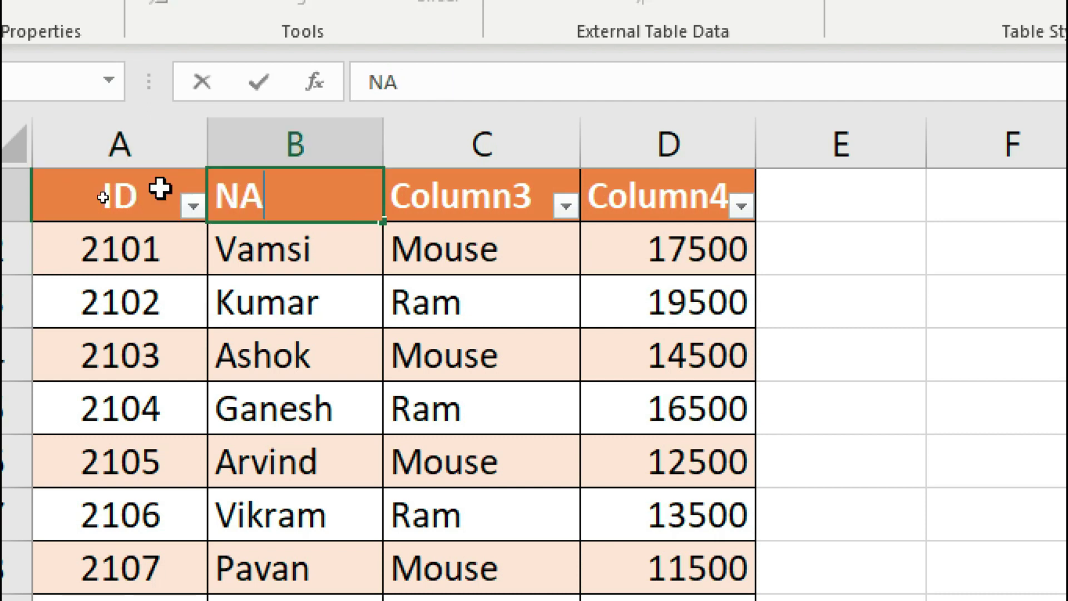
pyautogui.write('ME')
pyautogui.press('Tab')
pyautogui.write('PRODUCT')
pyautogui.press('Tab')
pyautogui.write('SALES')
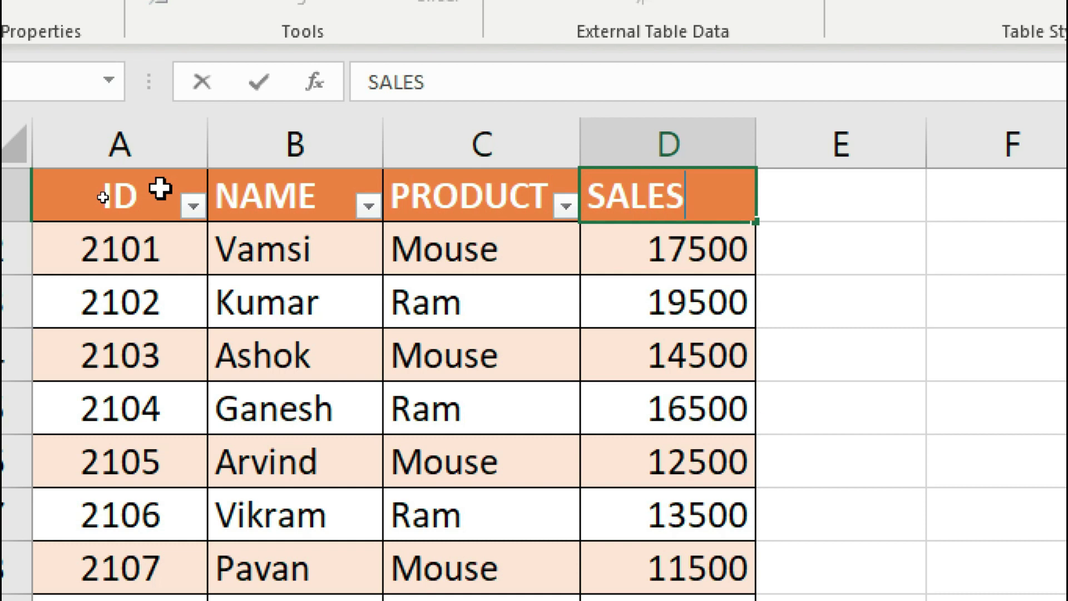
pyautogui.press('Return')
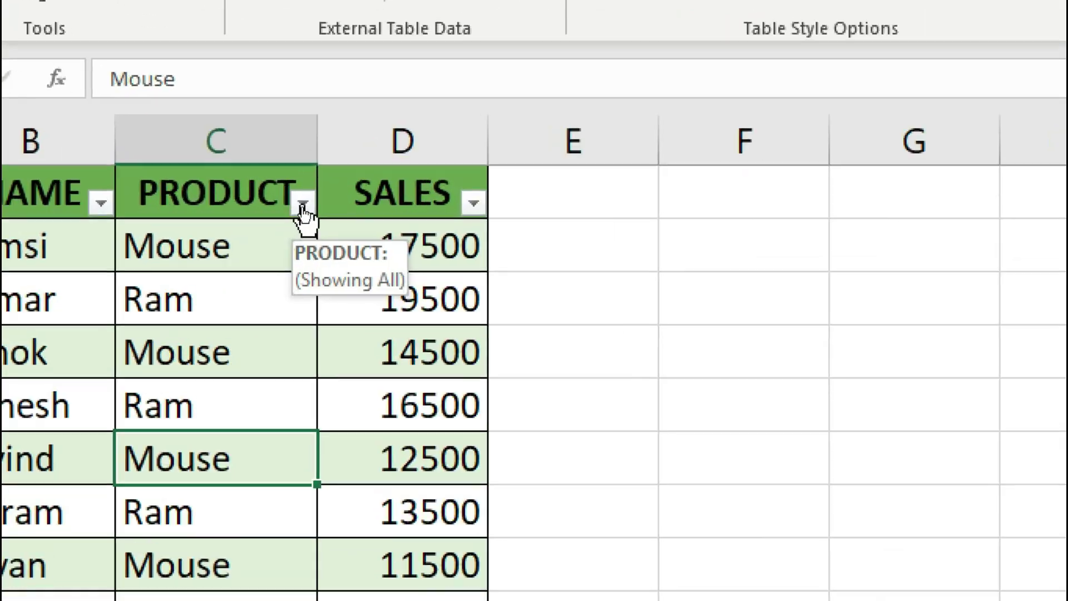
# - Filter the PRODUCT column of the Sheet1 table to show only Ram
pyautogui.click(303, 206)
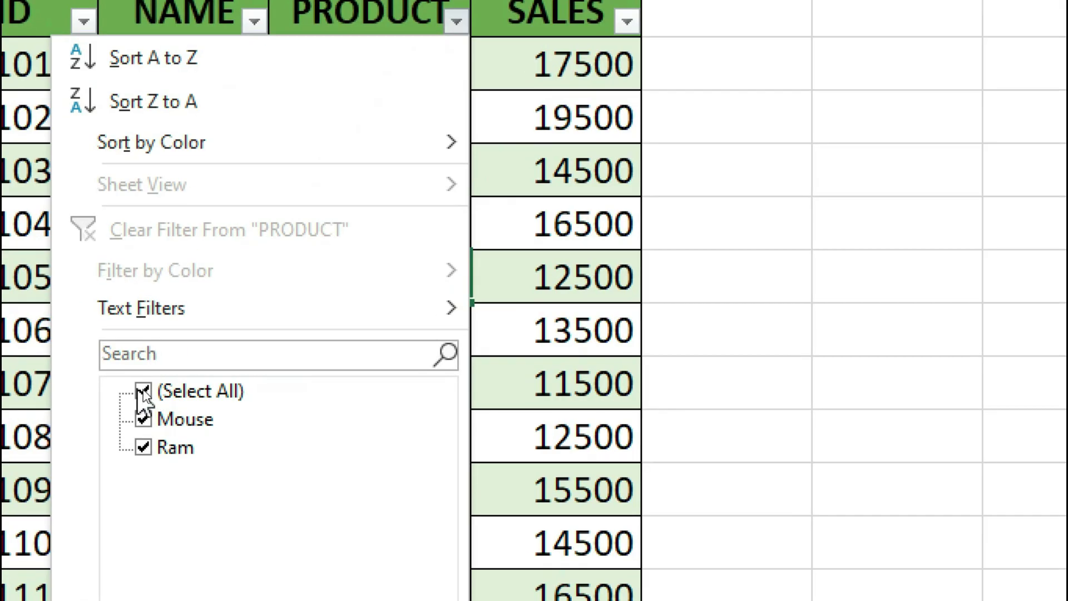
pyautogui.click(147, 391)
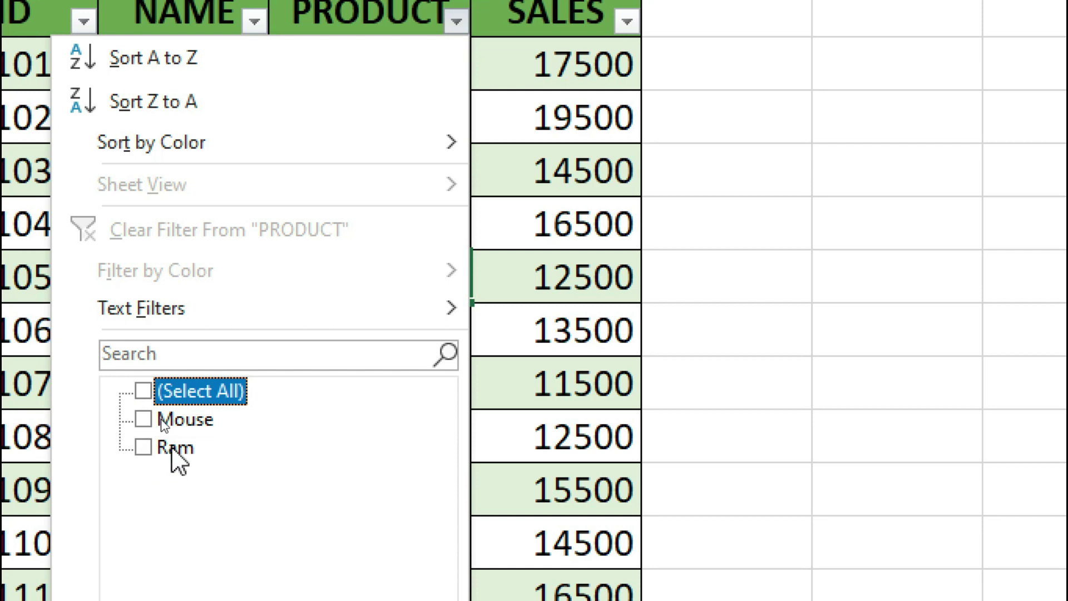
pyautogui.click(148, 447)
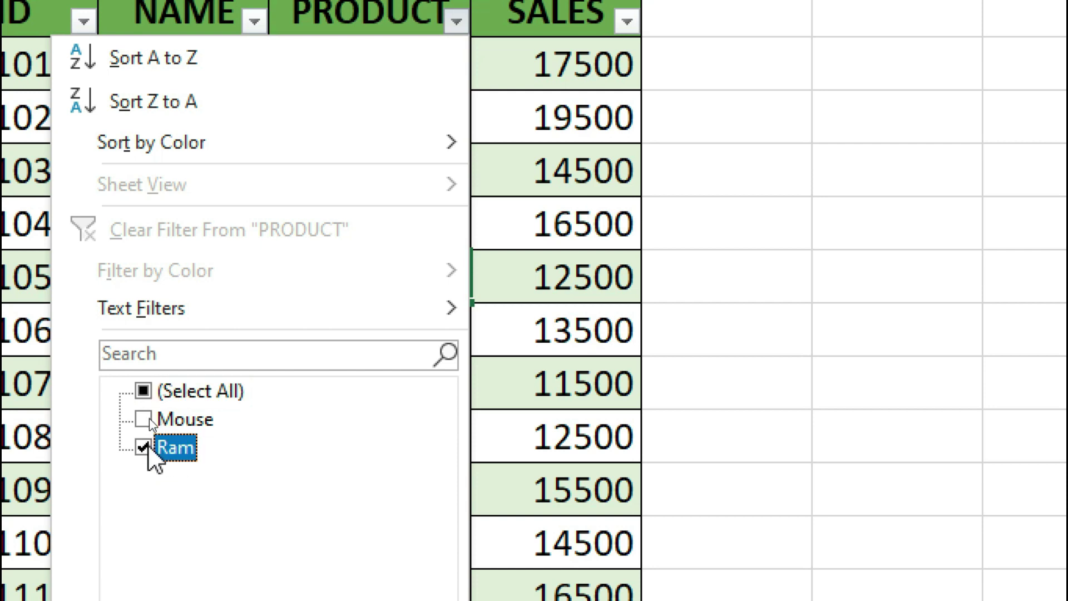
pyautogui.click(207, 536)
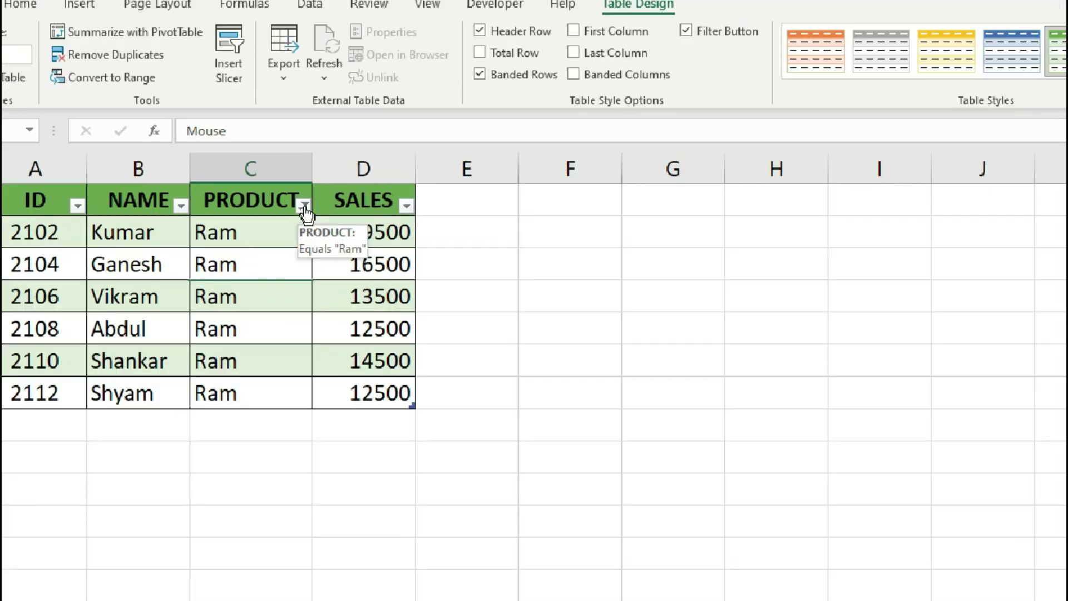
# - Clear the filter from the PRODUCT column so all products are included
pyautogui.click(304, 207)
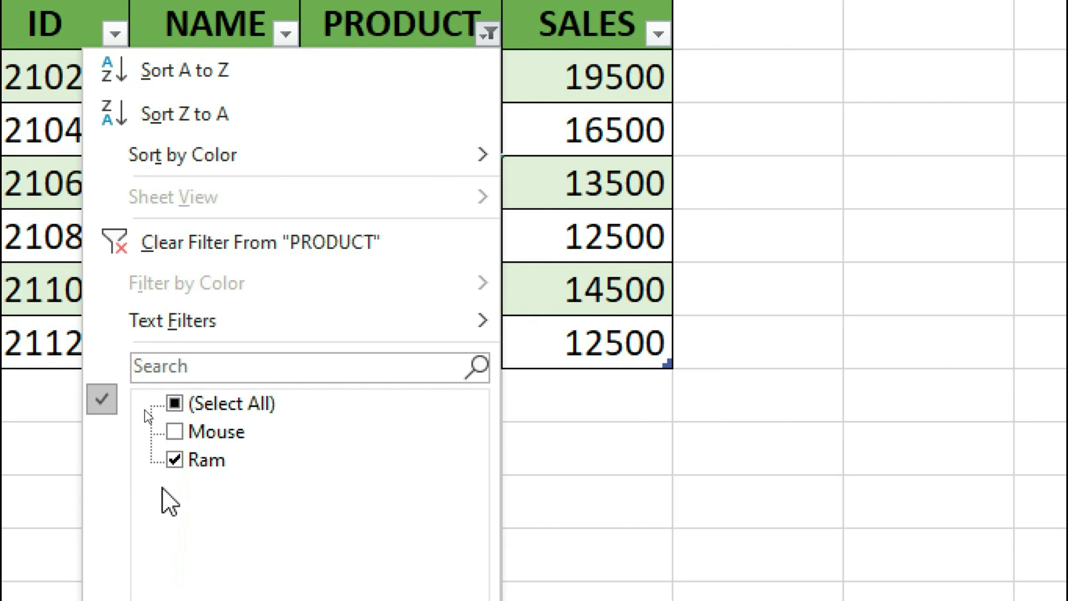
pyautogui.click(174, 406)
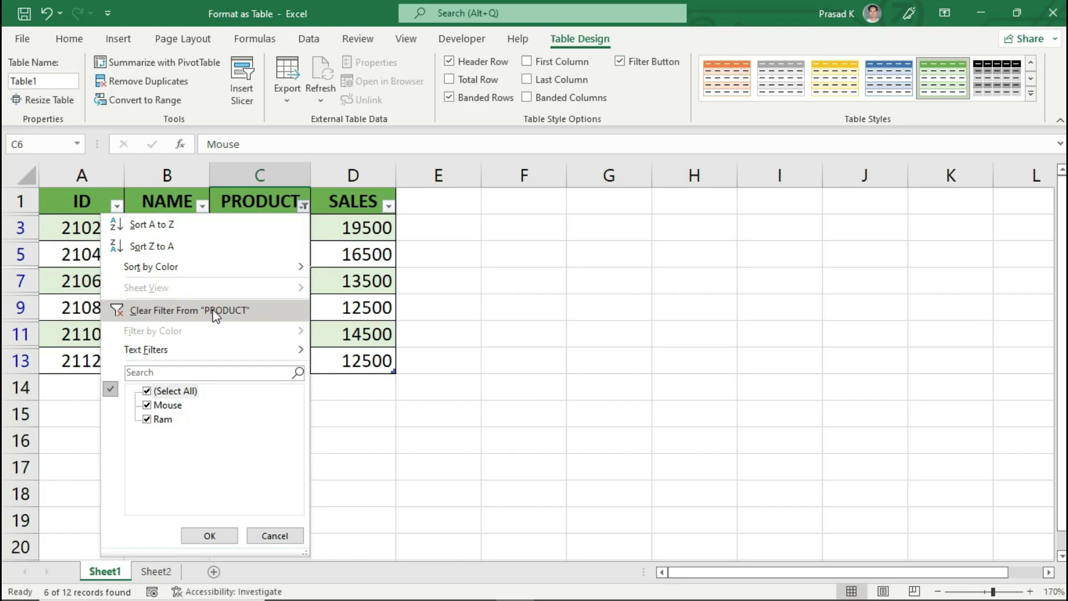
pyautogui.click(212, 309)
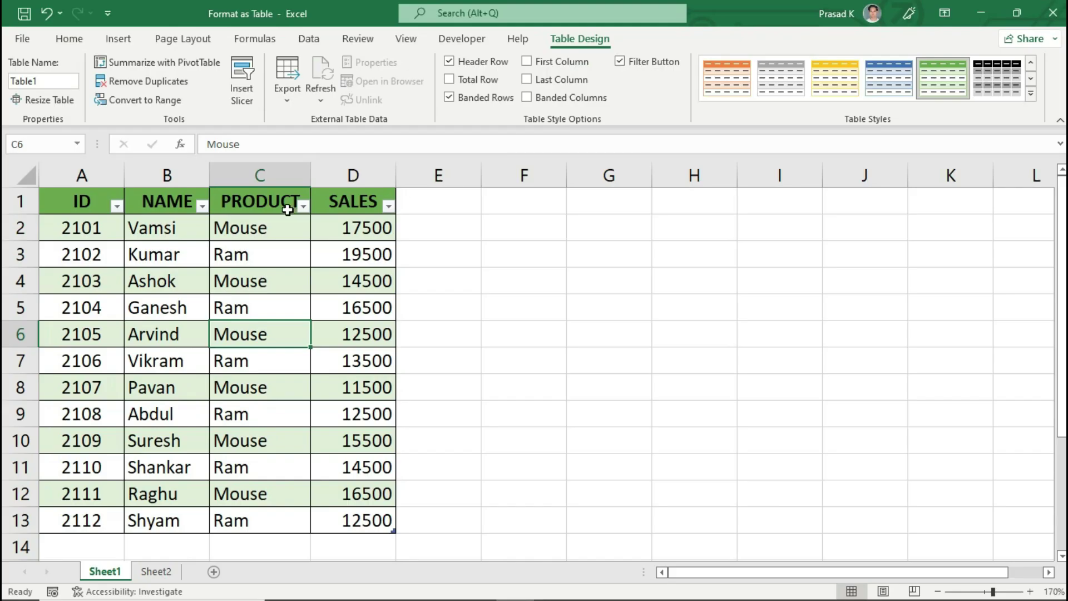
# - Turn the table's filter buttons off and on again, and do the same with the header row
pyautogui.click(619, 62)
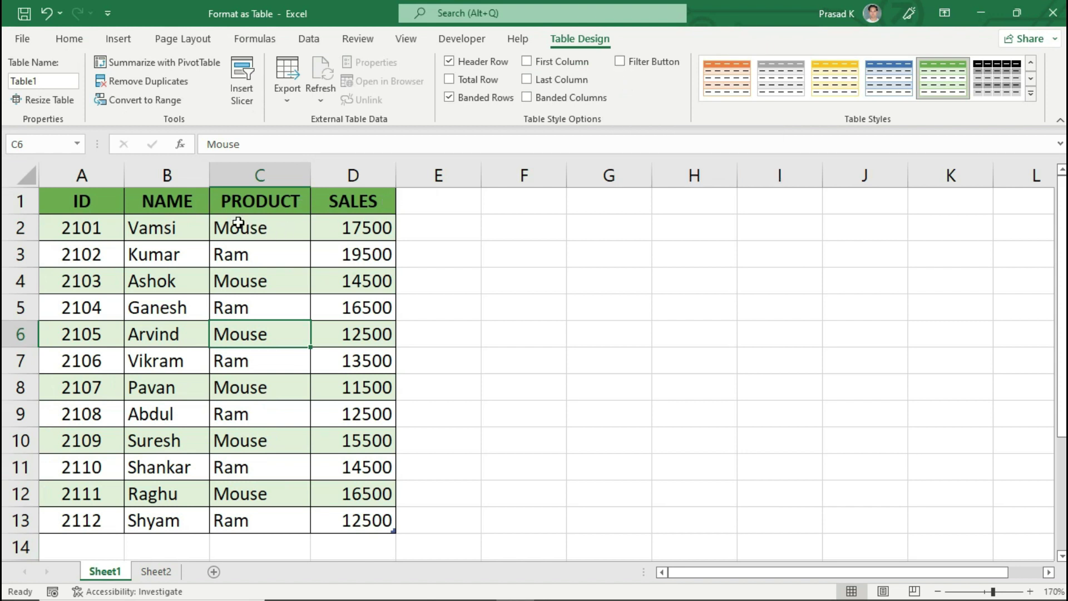
pyautogui.click(620, 62)
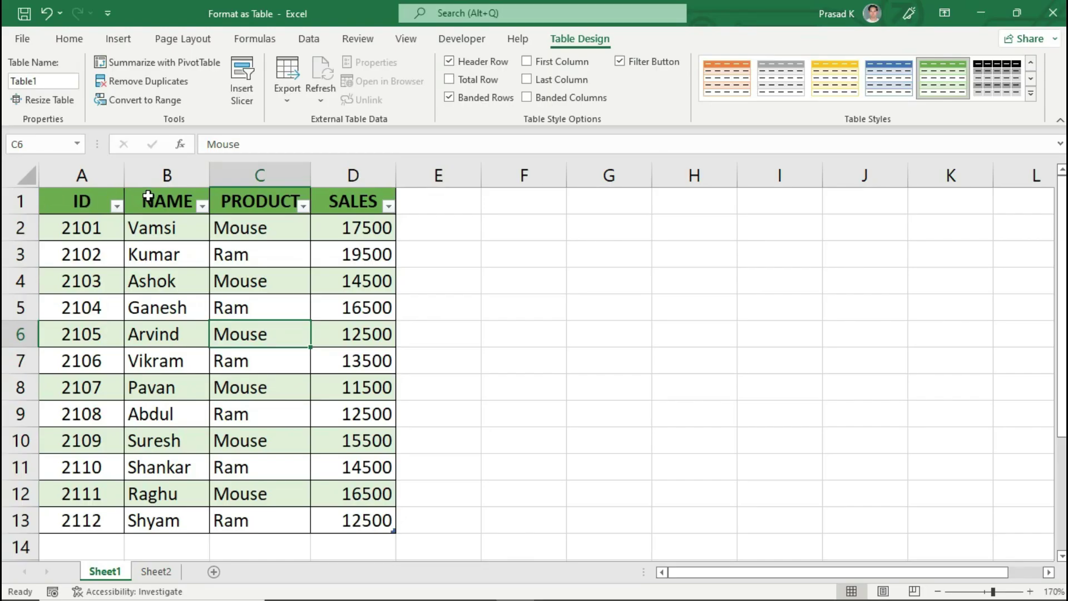
pyautogui.click(449, 62)
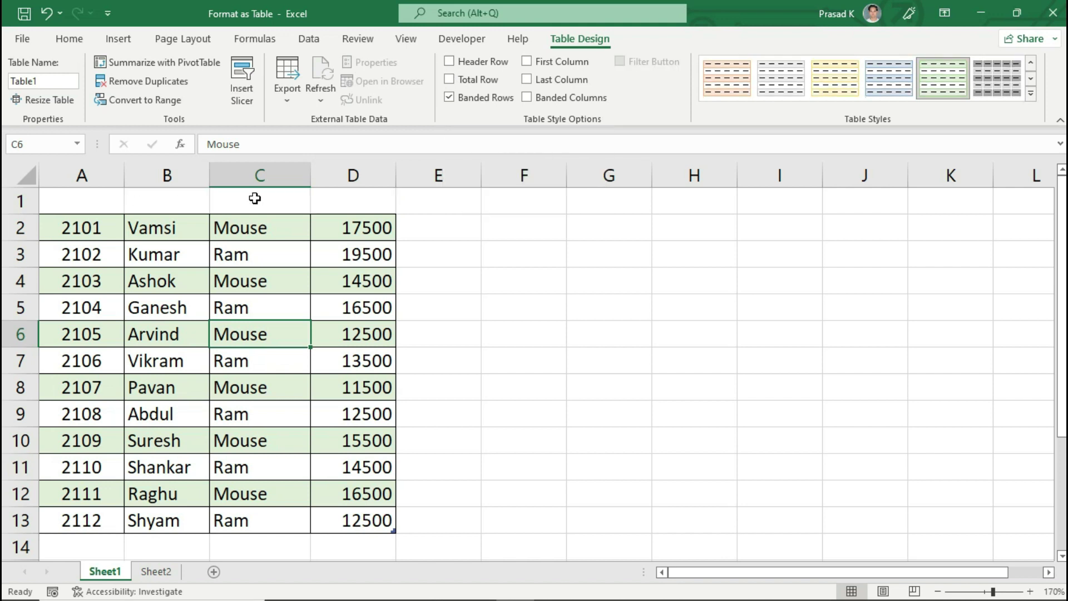
pyautogui.click(450, 63)
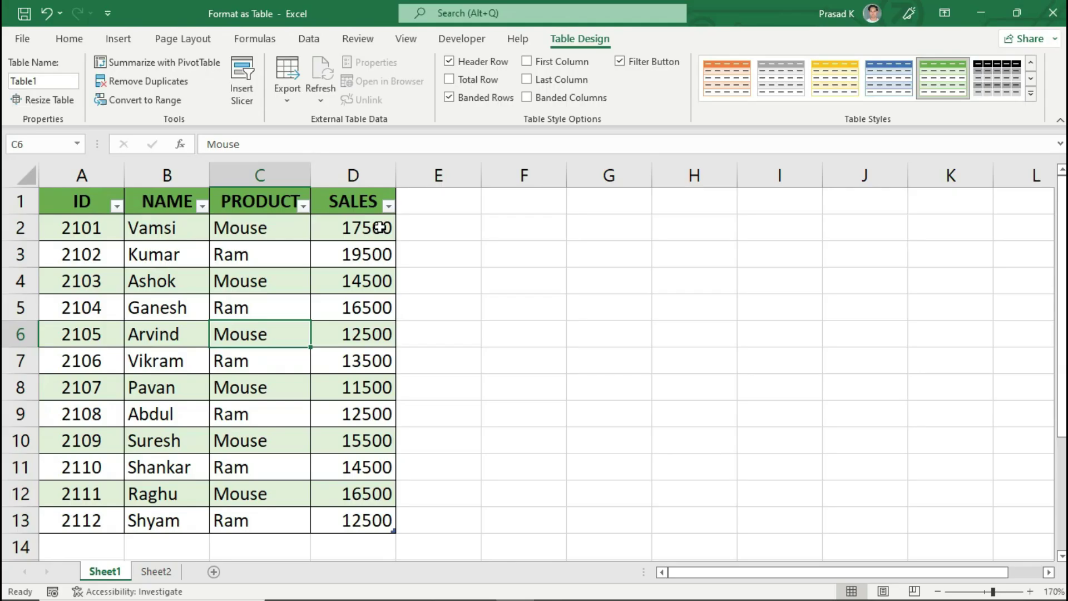
# - Examine the SALES values in D2:D13 and the empty cell D14 beneath them
pyautogui.click(380, 228)
pyautogui.hotkey('ctrl', 'shift', 'Down')
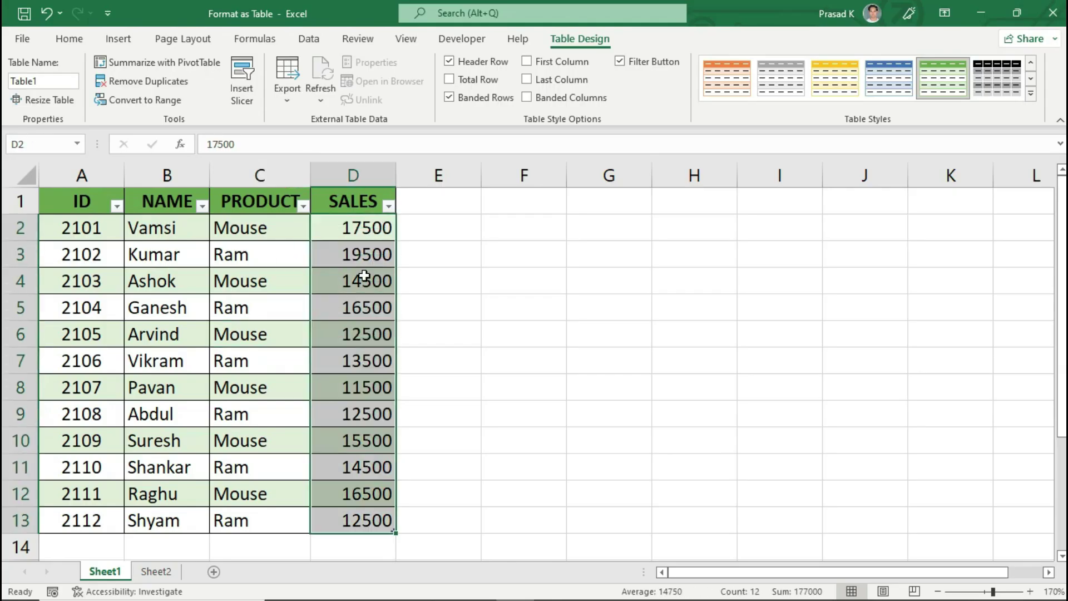
pyautogui.click(378, 548)
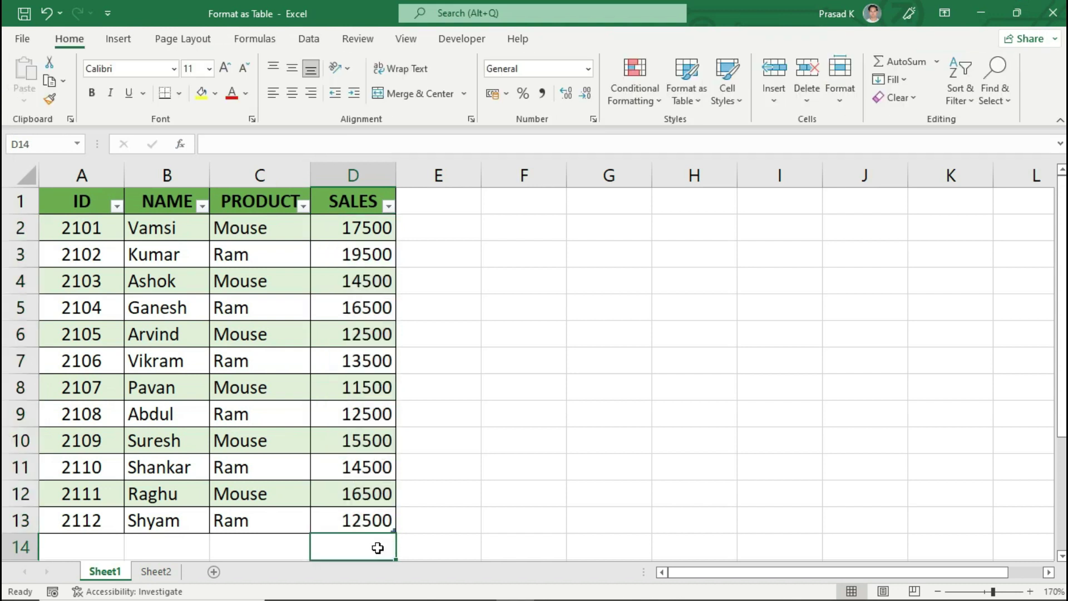
pyautogui.click(375, 335)
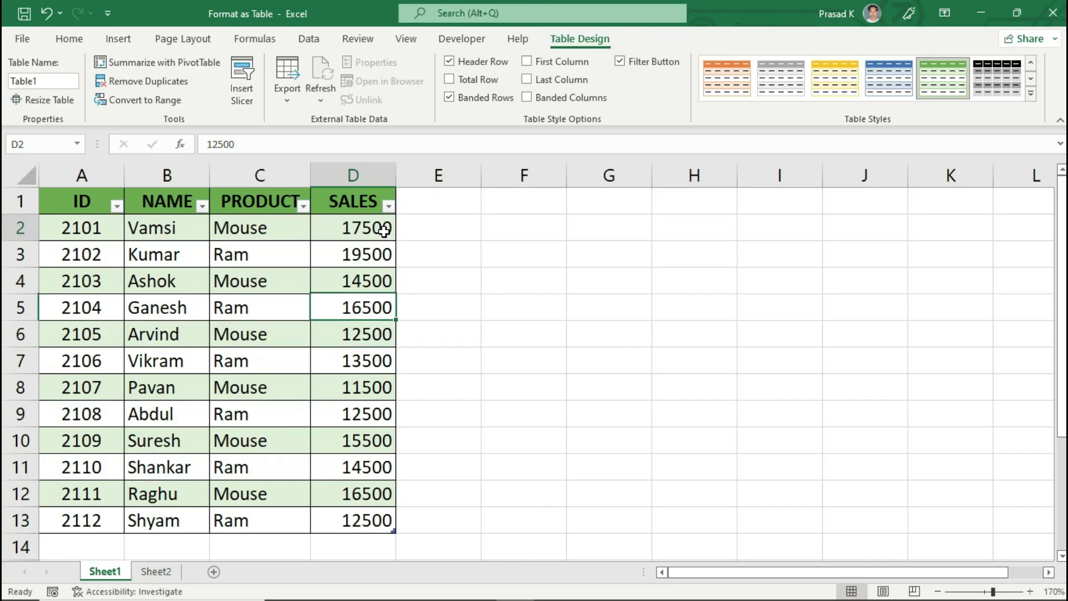
pyautogui.moveTo(367, 228); pyautogui.dragTo(376, 509)
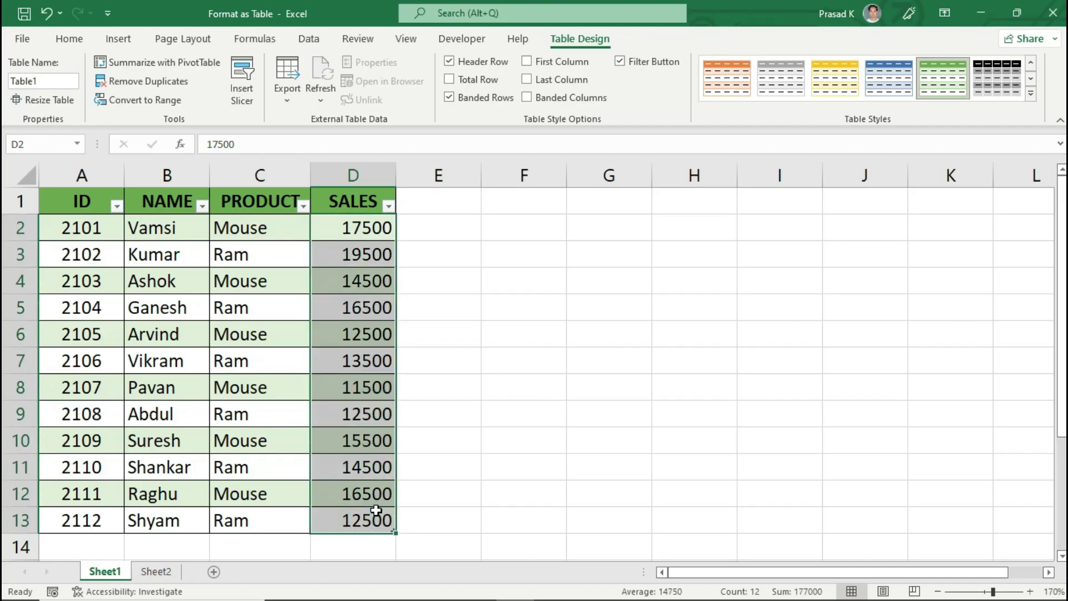
pyautogui.click(373, 539)
pyautogui.click(366, 418)
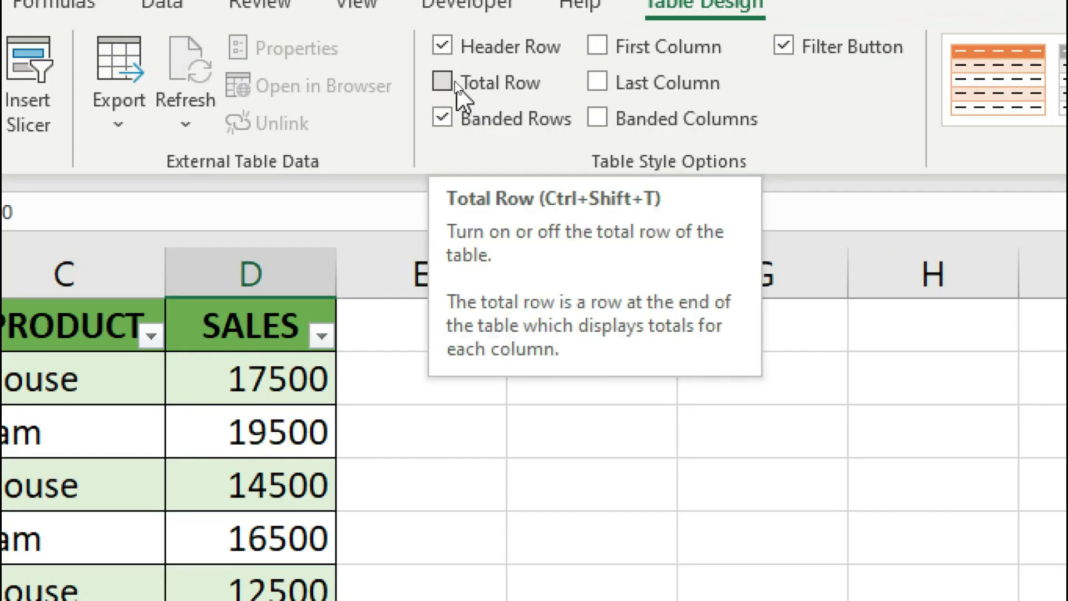
# - Add a total row to the Sheet1 table and select its SALES total in D14
pyautogui.click(448, 82)
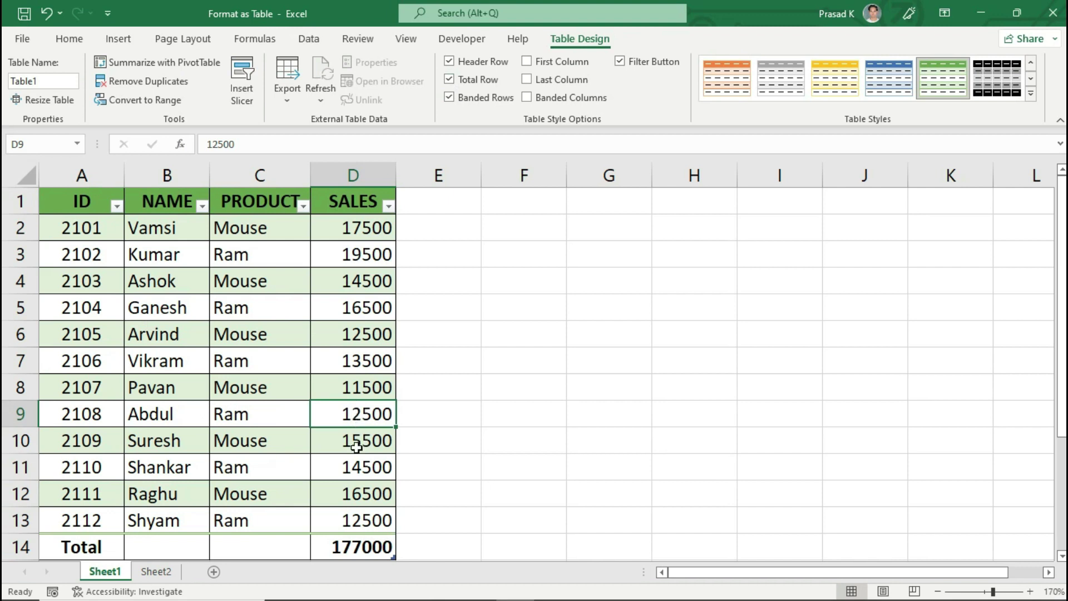
pyautogui.click(356, 548)
pyautogui.click(111, 543)
pyautogui.click(324, 540)
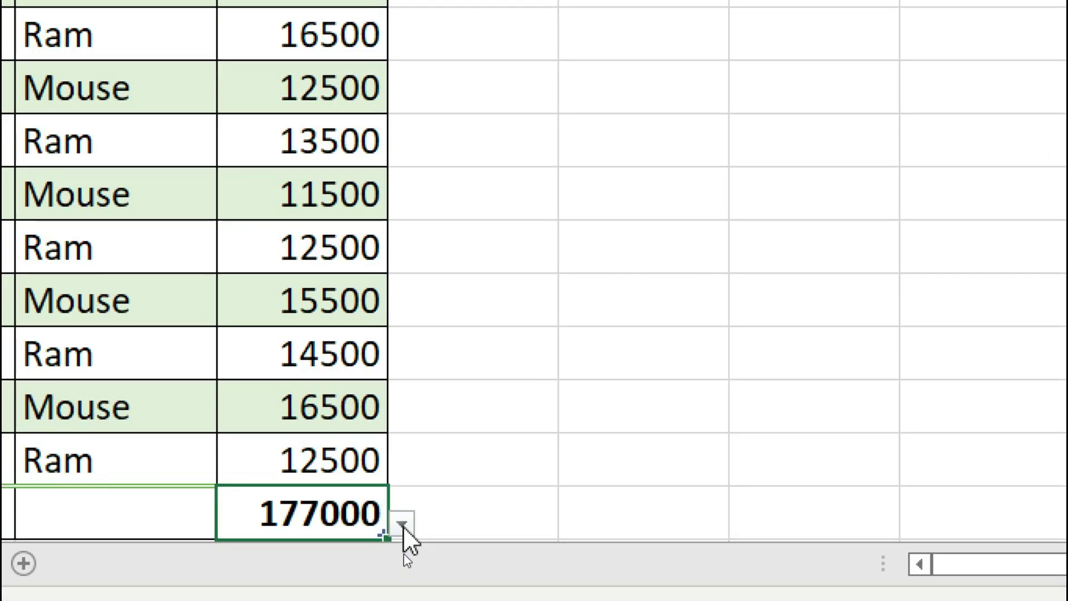
# - Switch the SALES total in D14 to Average, Max and back to Sum, and remove the total row
pyautogui.click(402, 526)
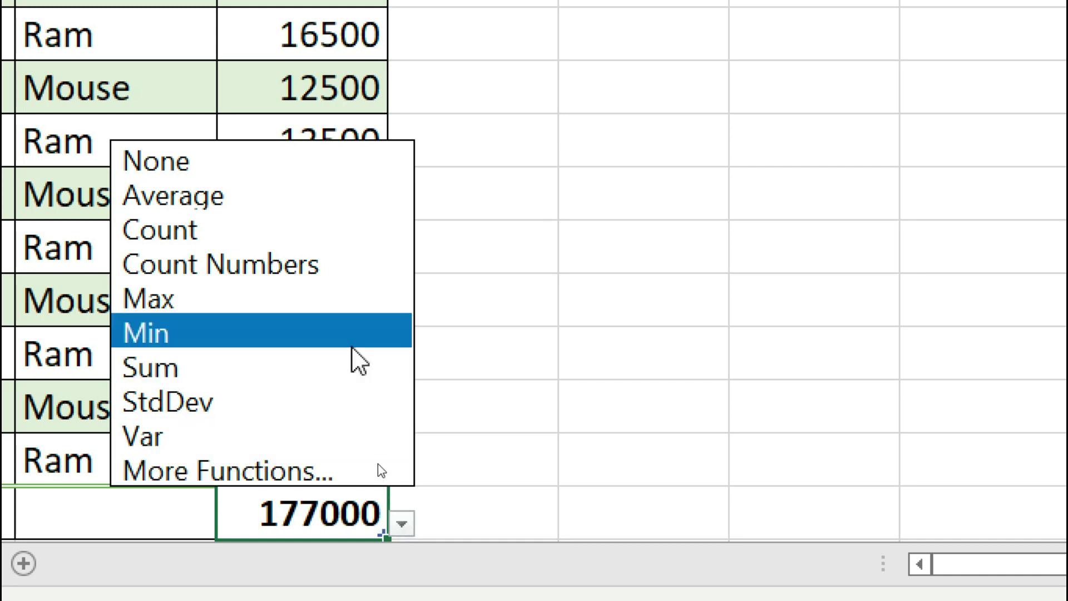
pyautogui.click(307, 207)
pyautogui.click(402, 523)
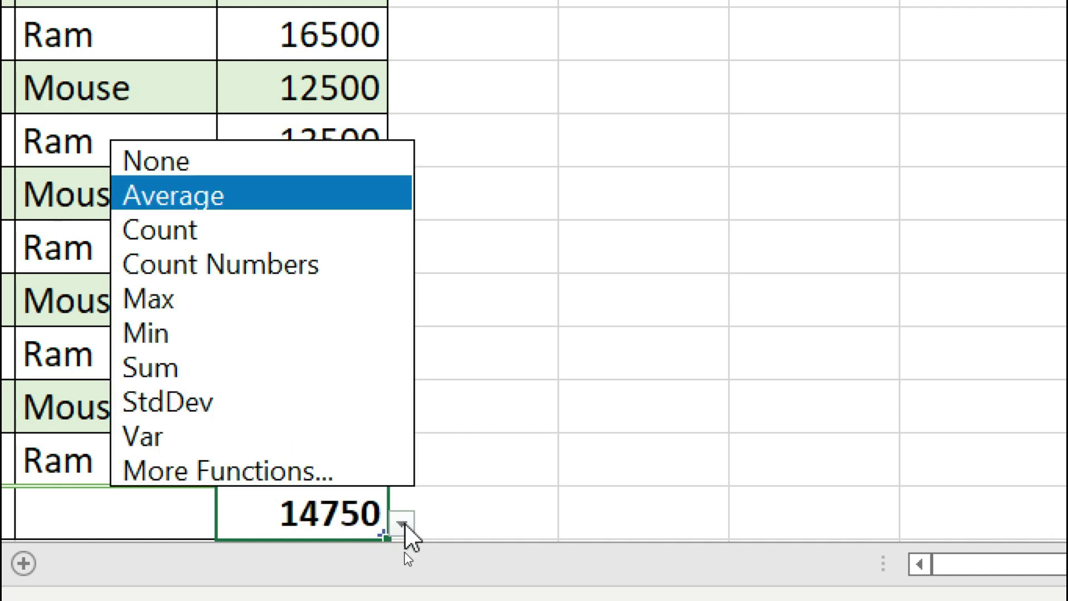
pyautogui.click(288, 312)
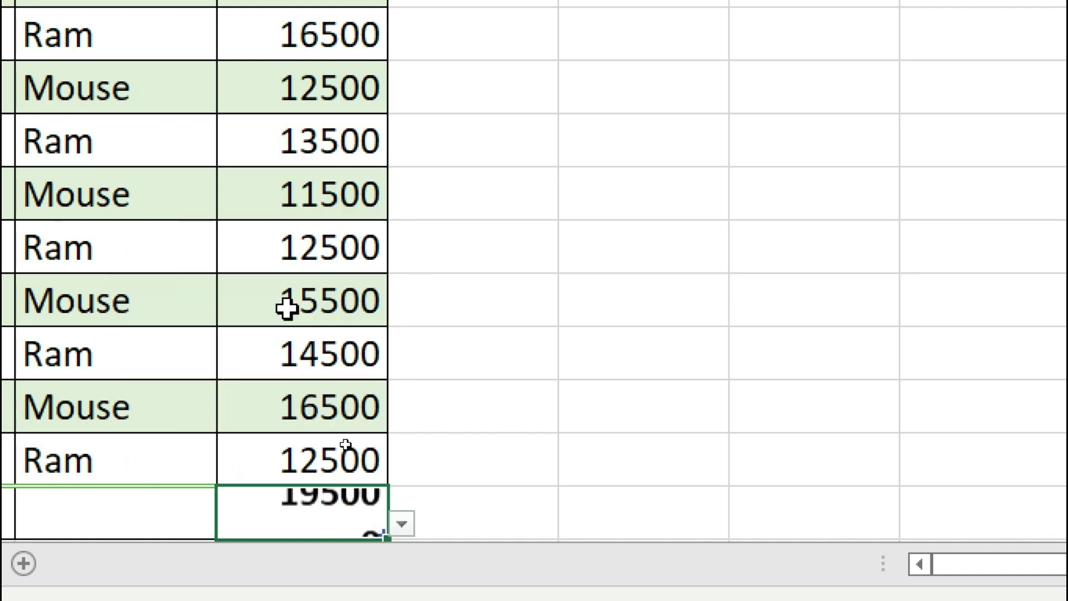
pyautogui.click(402, 523)
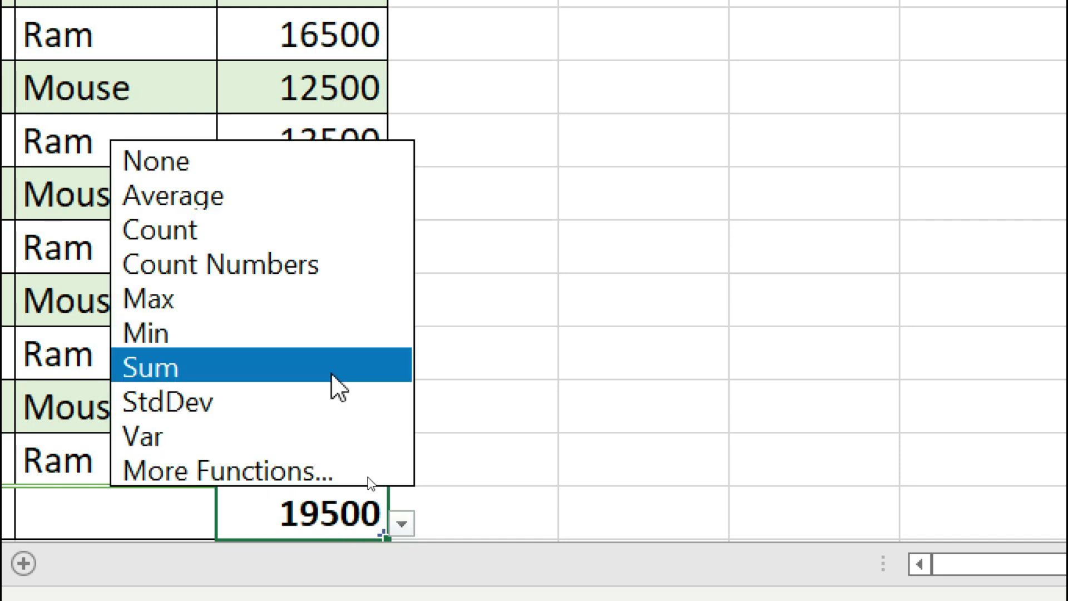
pyautogui.click(332, 371)
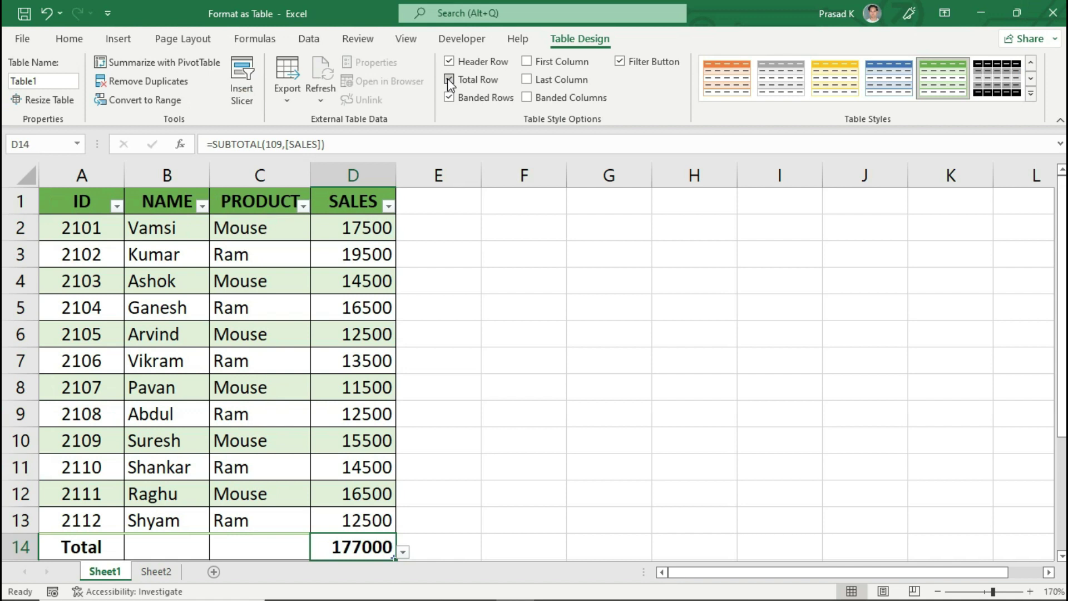
pyautogui.click(449, 80)
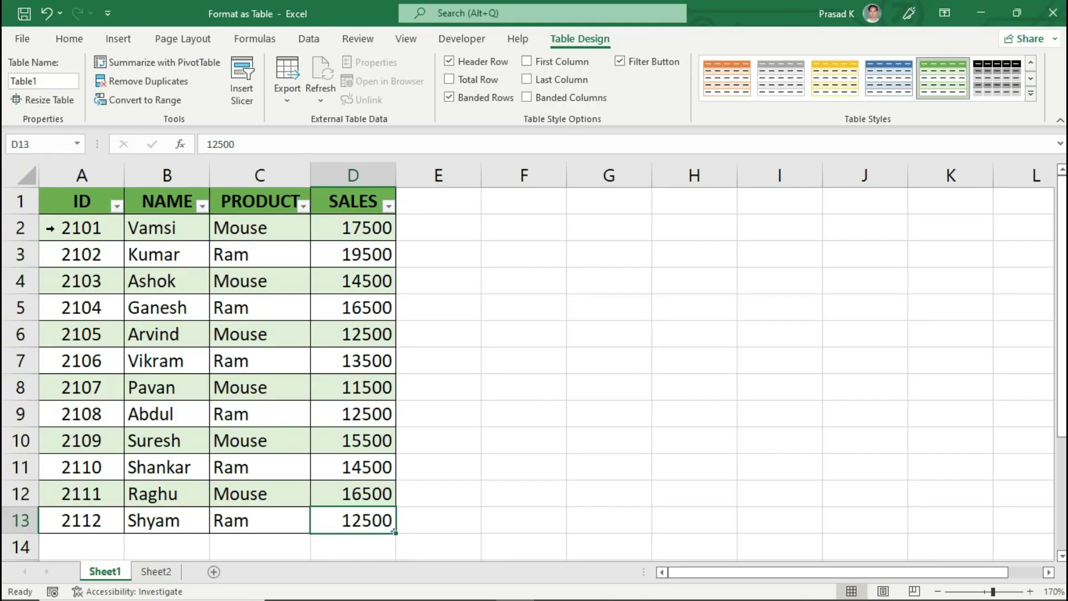
# - Examine the alternating row shading by selecting individual table rows, such as rows 2, 4, 6 and 8
pyautogui.click(50, 227)
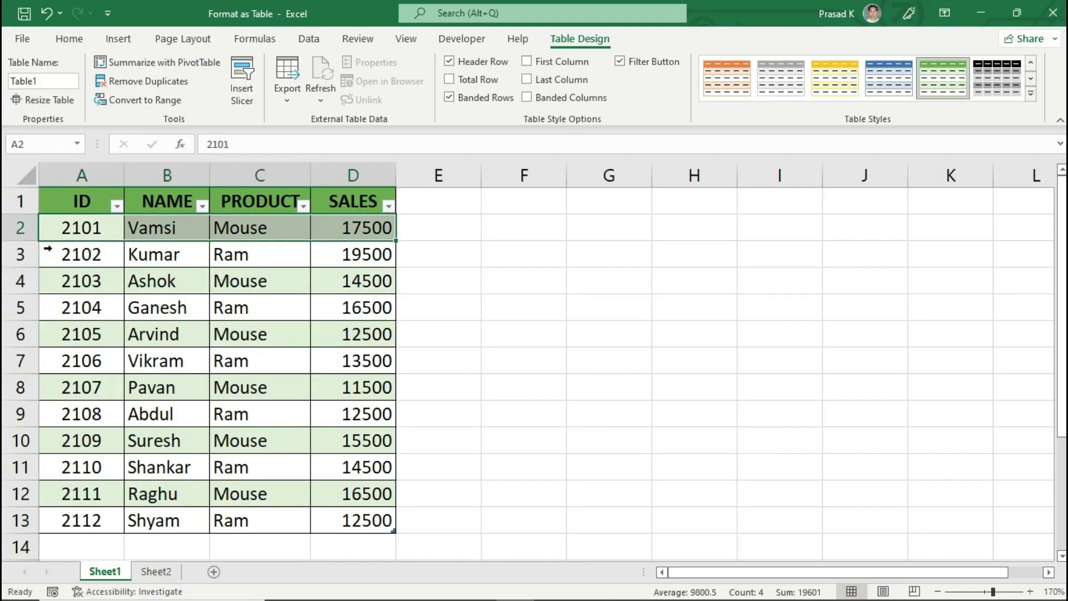
pyautogui.click(47, 252)
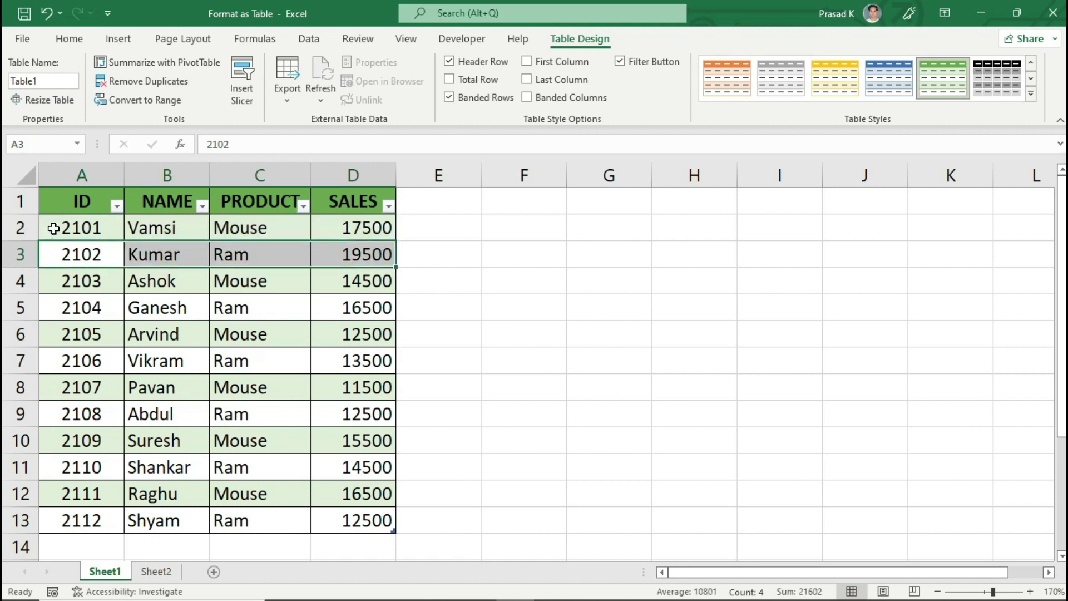
pyautogui.click(49, 229)
pyautogui.click(50, 280)
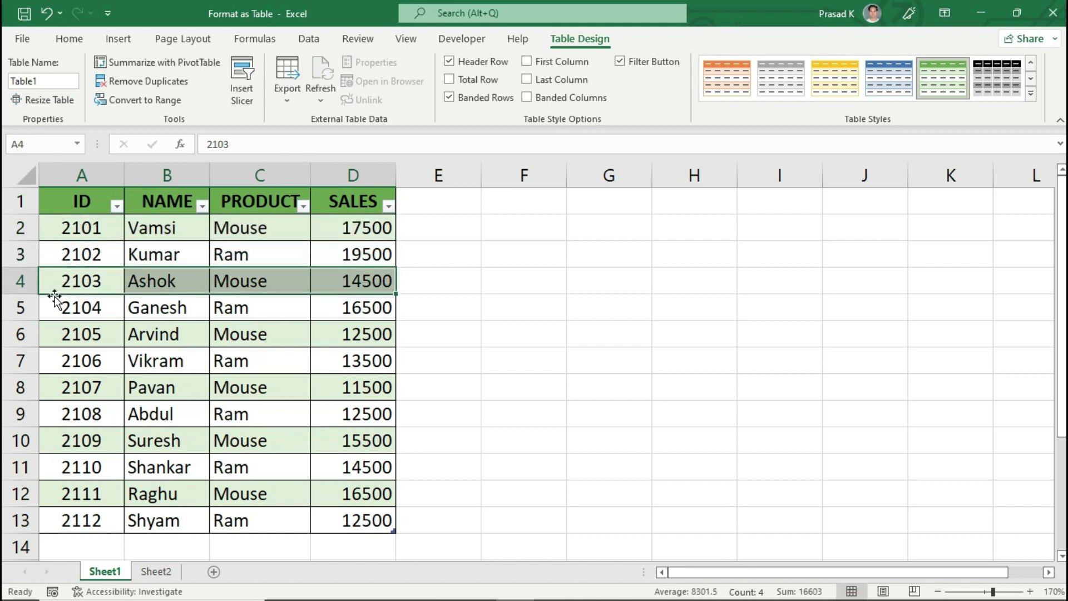
pyautogui.click(49, 335)
pyautogui.click(50, 385)
pyautogui.click(178, 305)
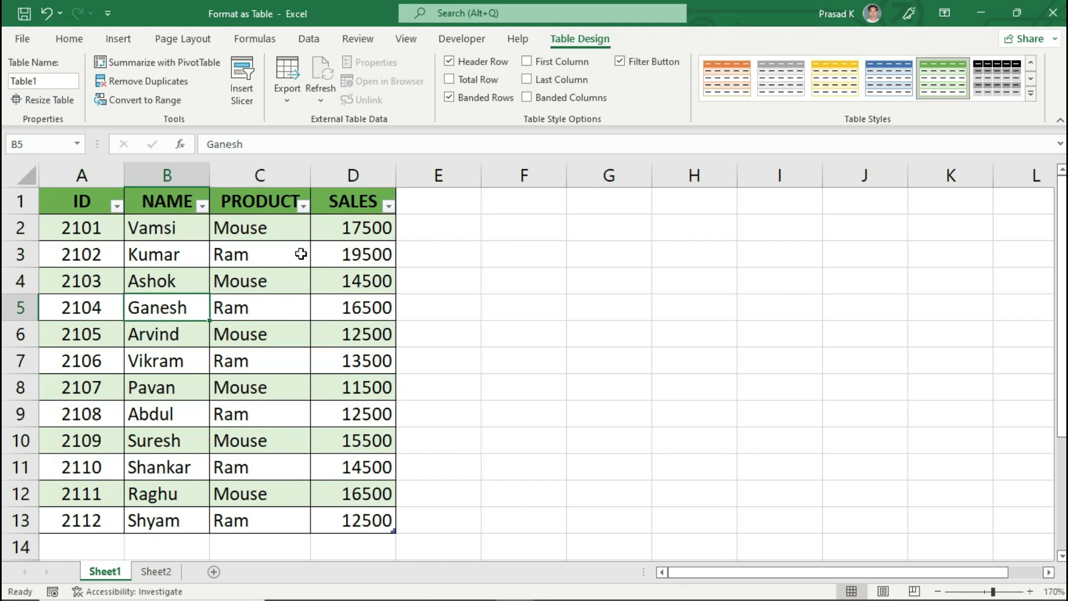
pyautogui.click(51, 230)
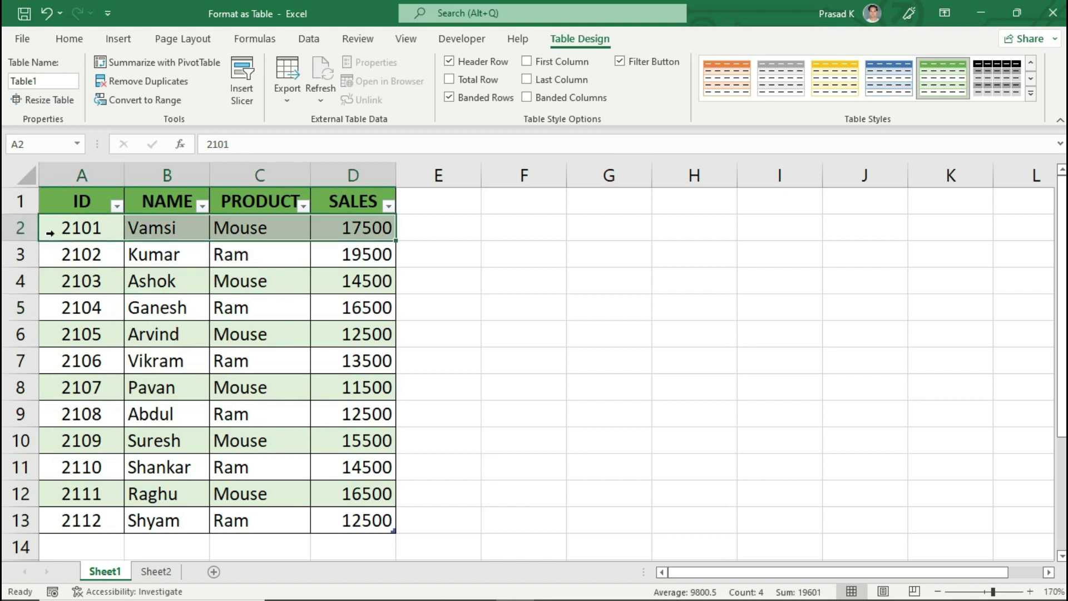
pyautogui.click(50, 280)
pyautogui.click(49, 336)
pyautogui.click(154, 308)
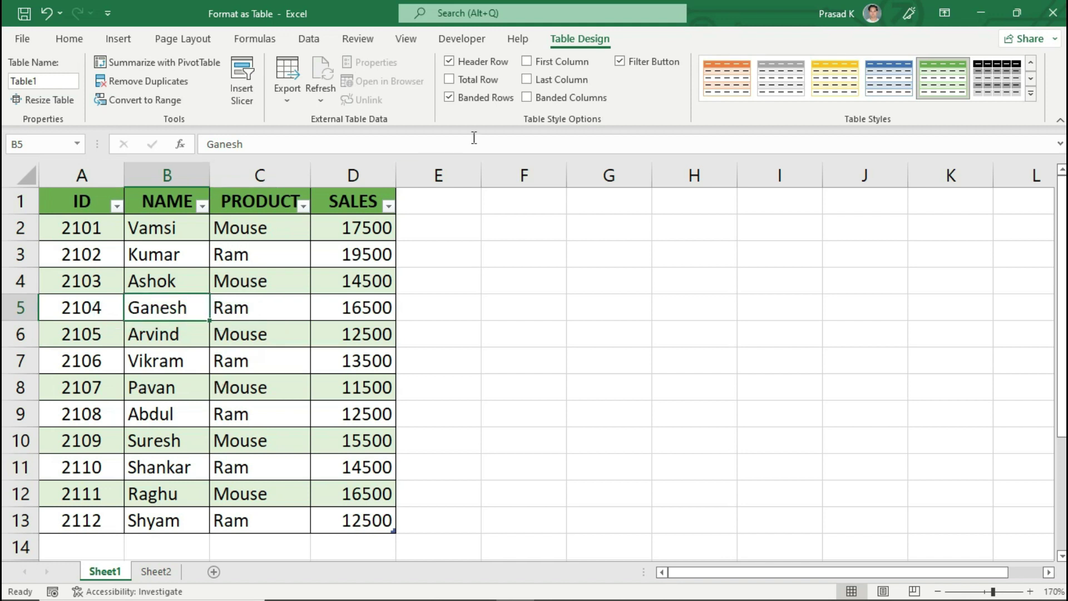
# - Turn the table's banded rows off and on again, and compare the shading across rows 2 and 4 and column A
pyautogui.click(450, 97)
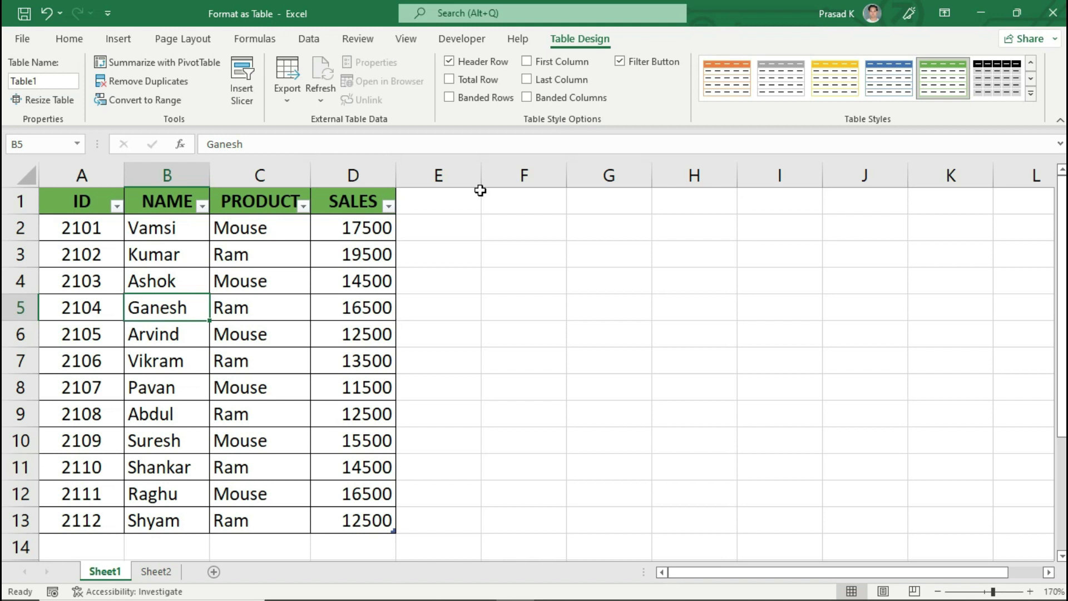
pyautogui.click(449, 97)
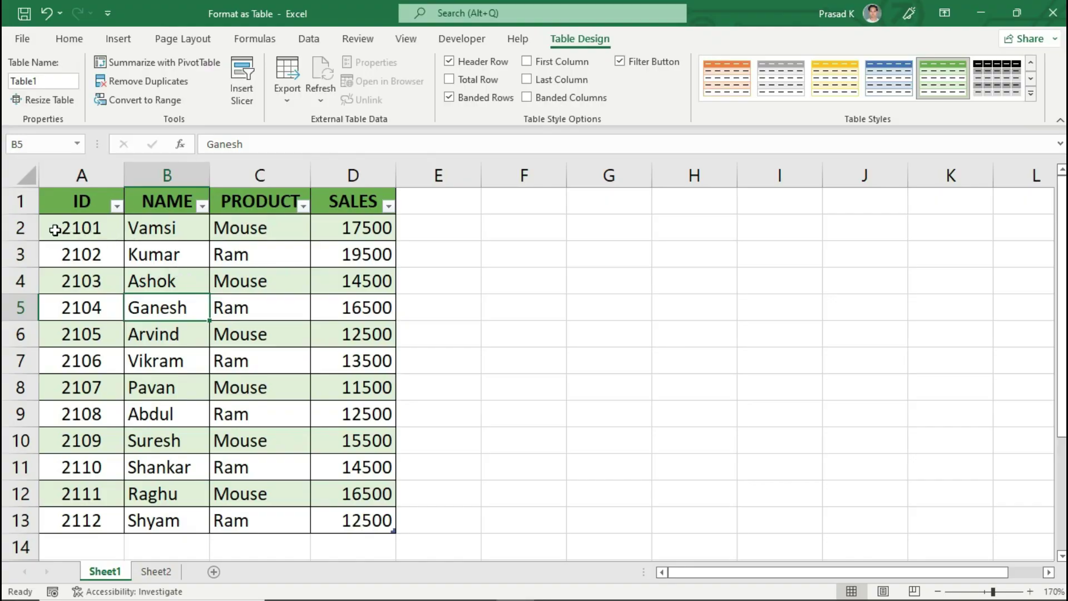
pyautogui.click(54, 229)
pyautogui.click(53, 281)
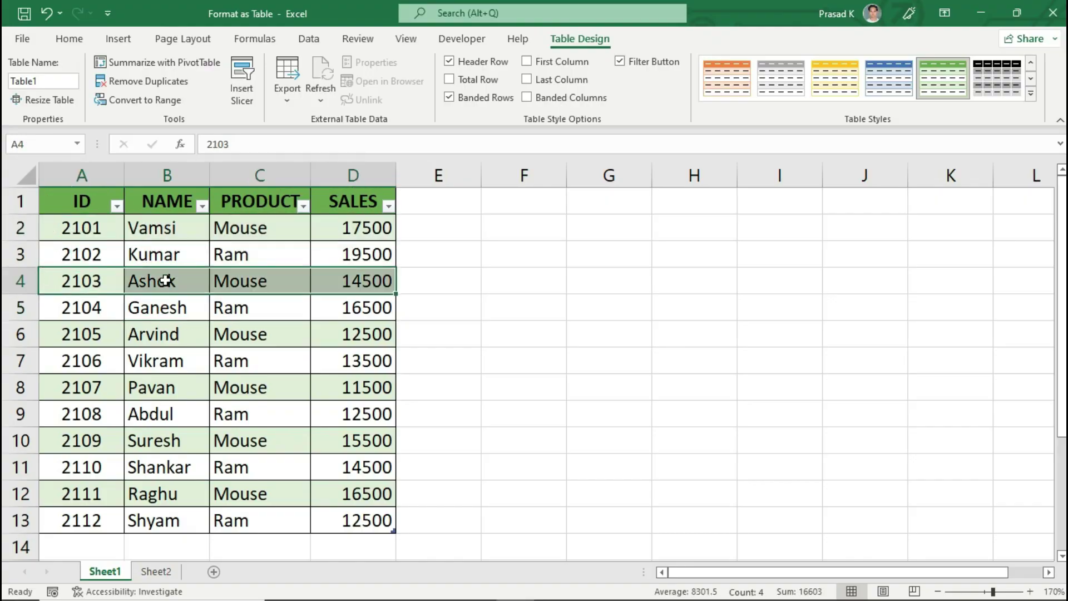
pyautogui.click(166, 280)
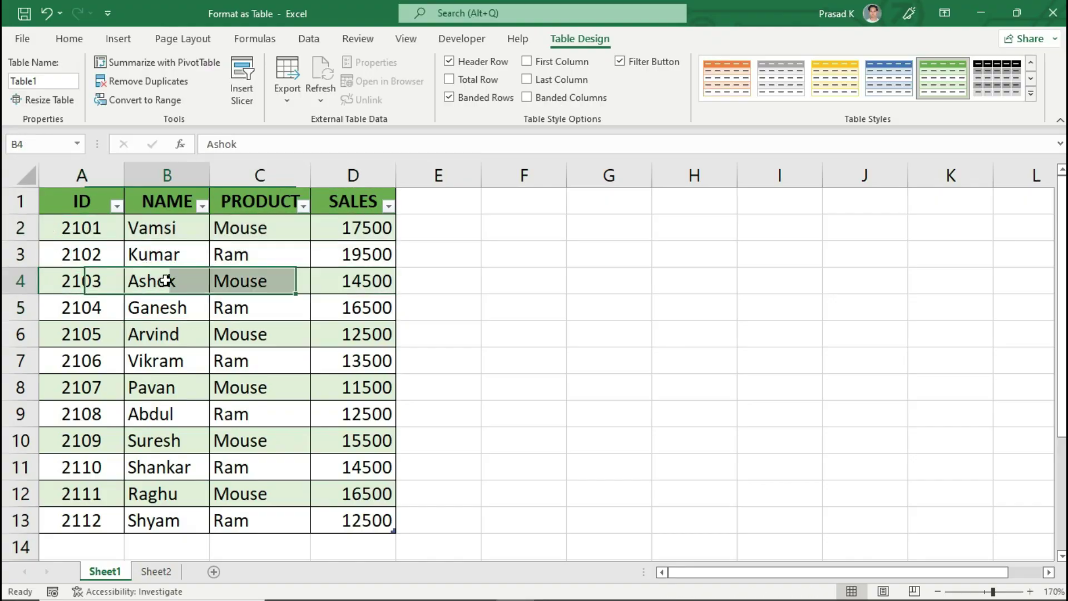
pyautogui.click(94, 181)
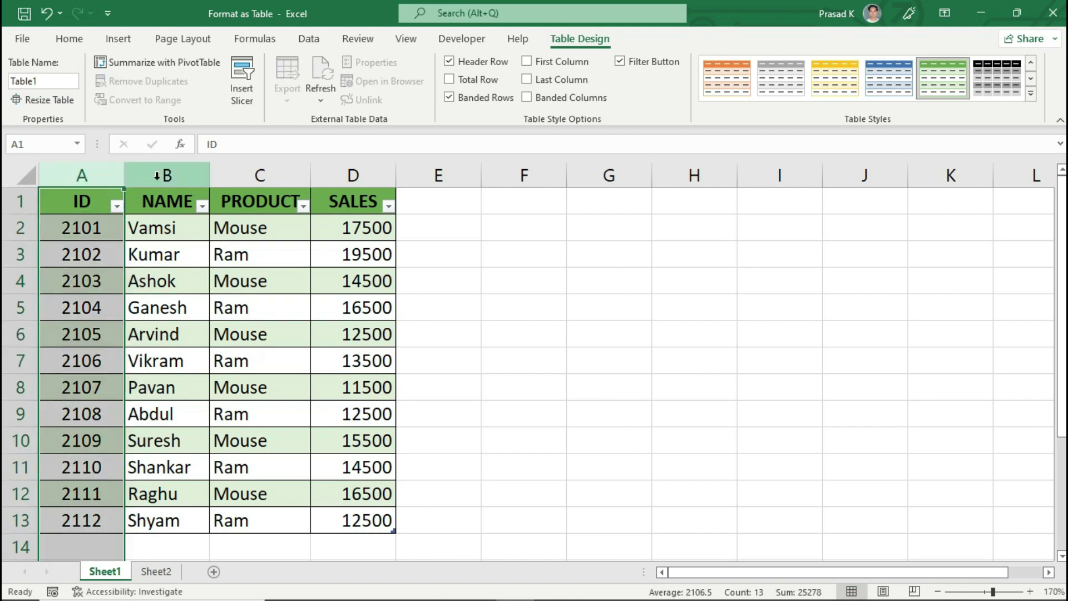
pyautogui.click(222, 305)
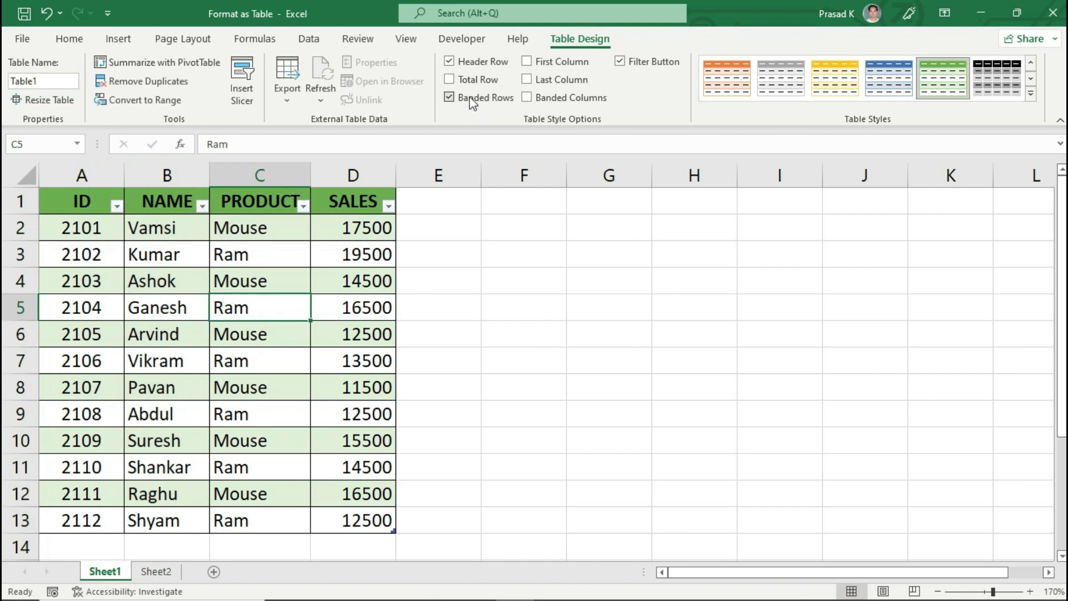
# - Replace the table's banded rows with banded columns and inspect the shading of columns A and B
pyautogui.click(451, 99)
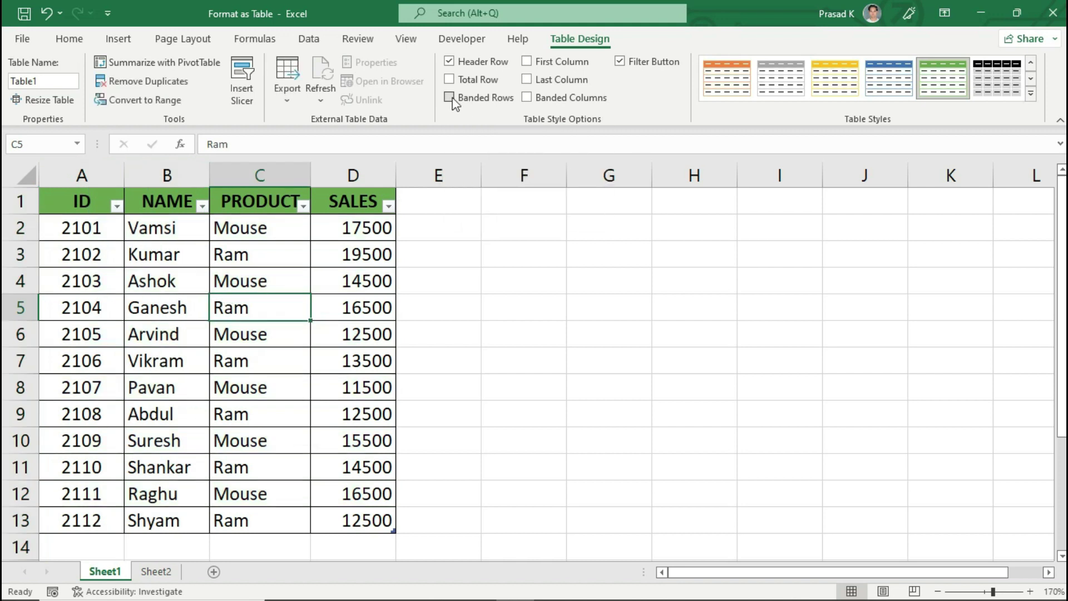
pyautogui.click(528, 97)
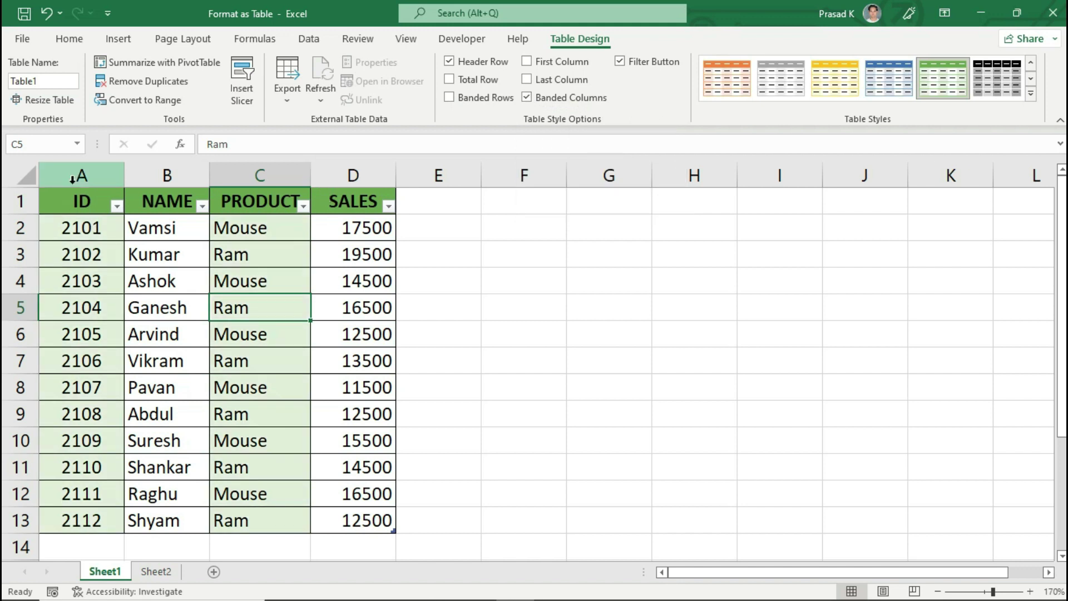
pyautogui.click(72, 178)
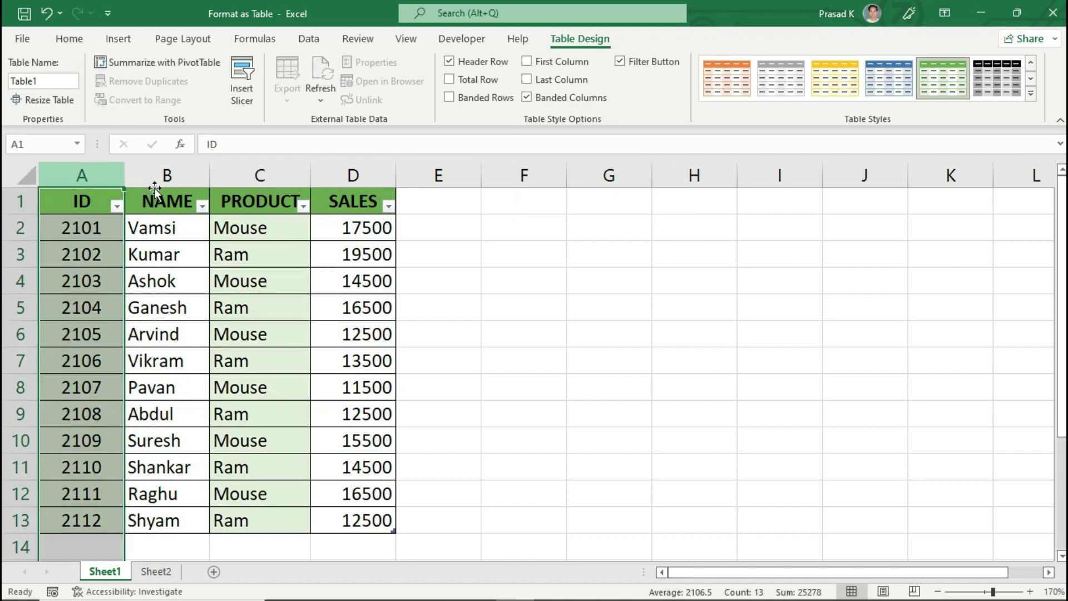
pyautogui.click(162, 175)
pyautogui.click(283, 312)
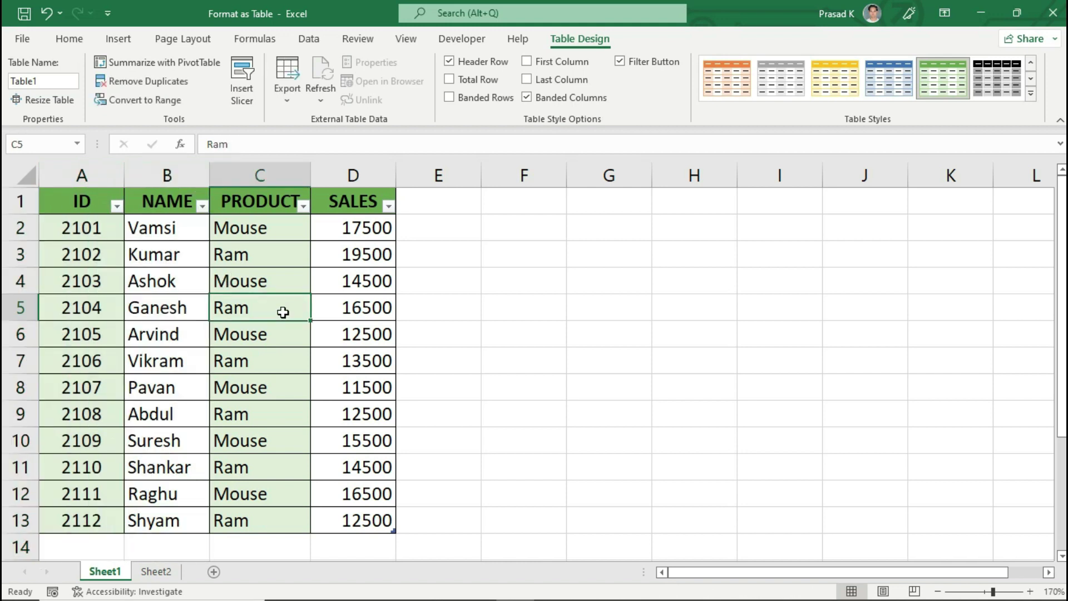
# - Turn the table's banded rows back on and its banded columns off
pyautogui.click(453, 98)
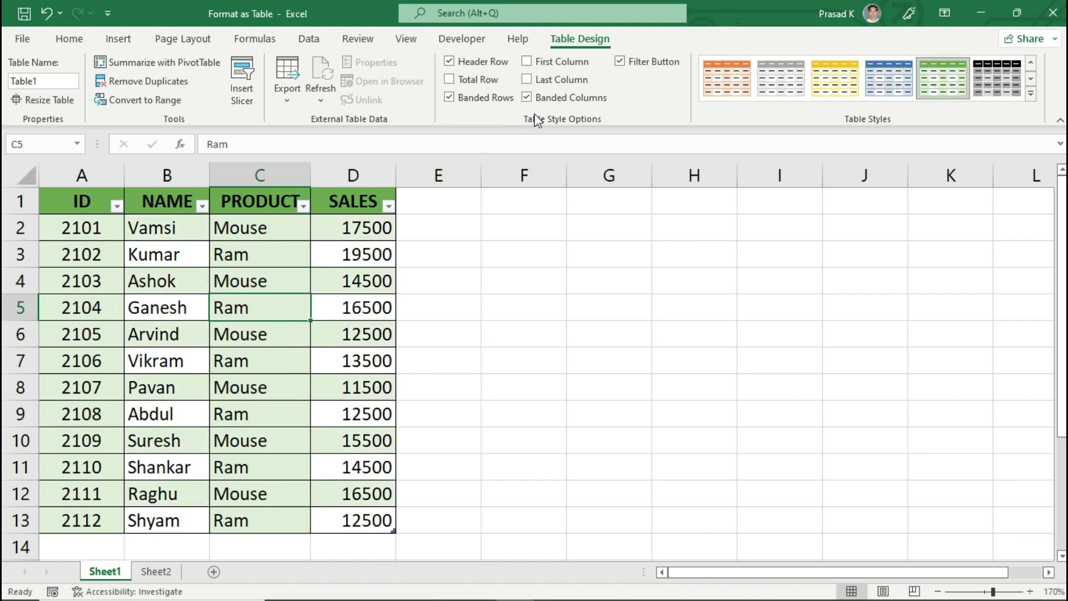
pyautogui.click(527, 98)
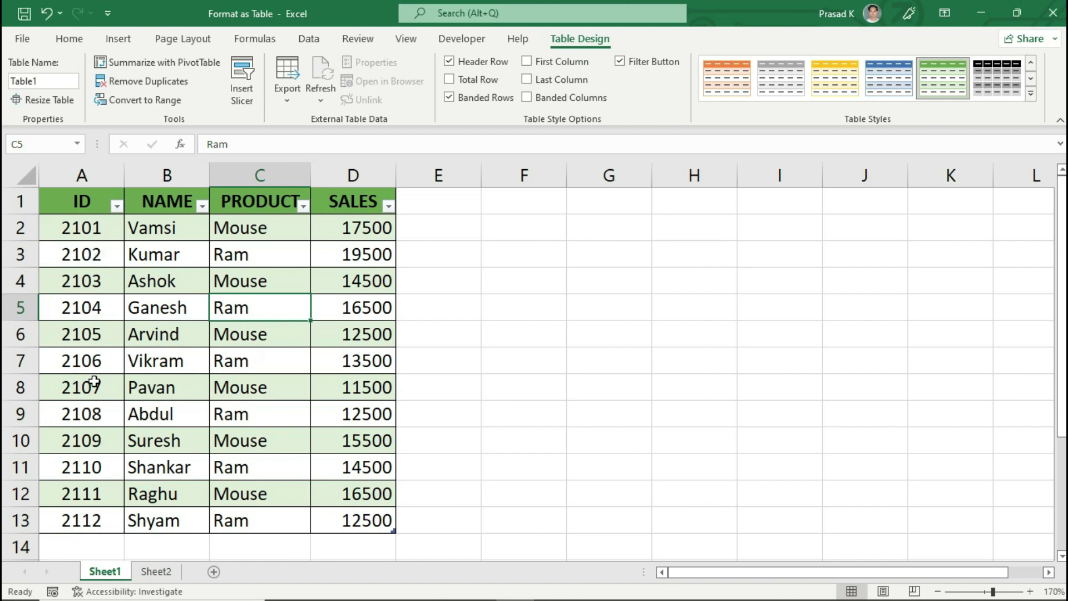
# - Turn the table's First Column emphasis on and off, and do the same with Last Column
pyautogui.click(536, 63)
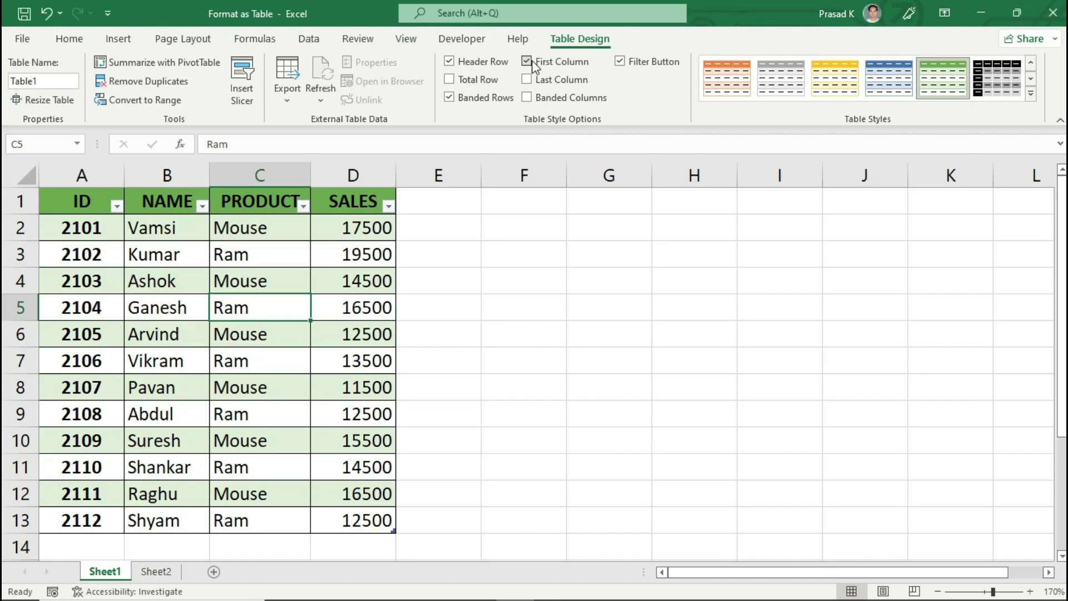
pyautogui.click(531, 63)
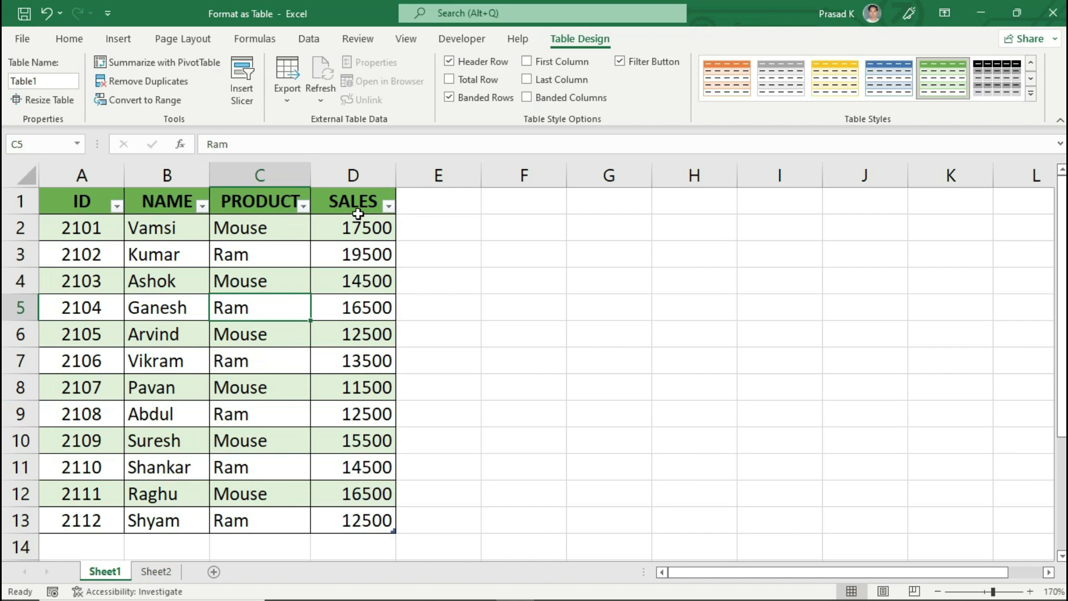
pyautogui.click(548, 83)
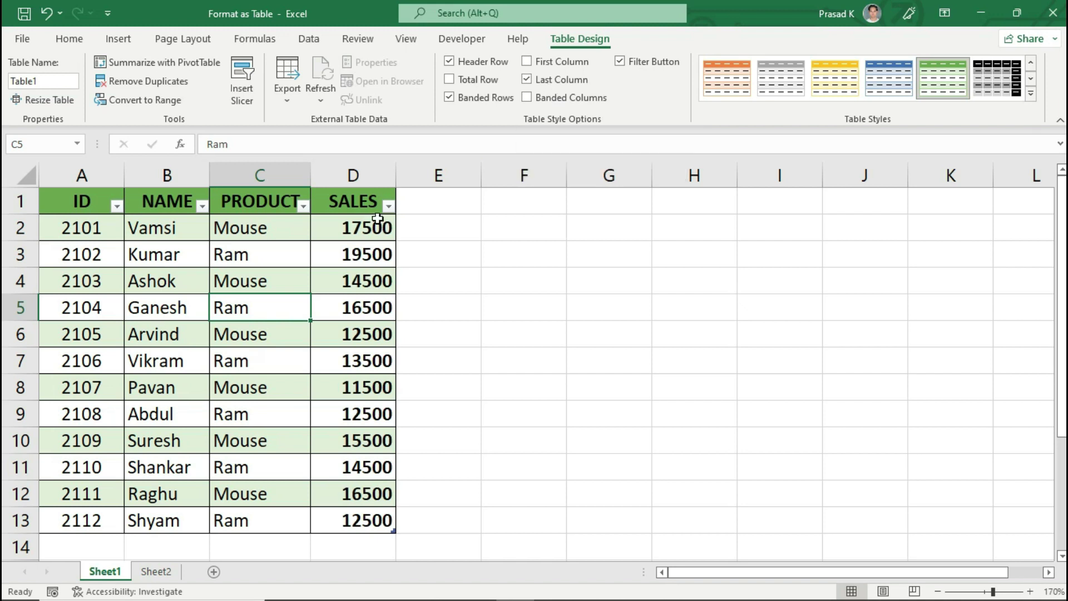
pyautogui.click(543, 81)
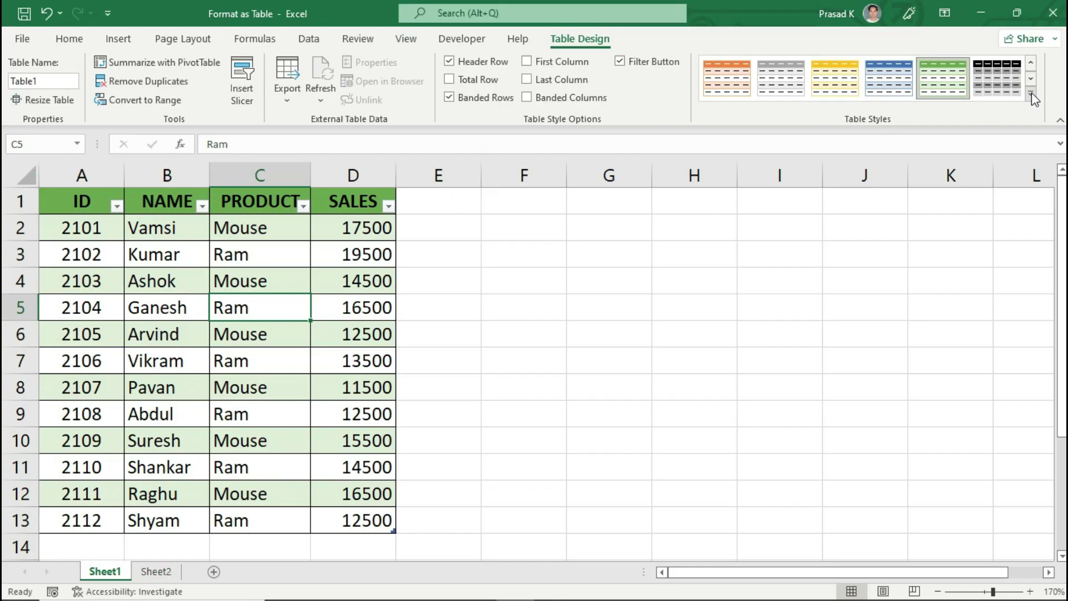
# - Preview the Light, Medium and Dark table styles and apply the orange style from the first Medium row
pyautogui.click(991, 90)
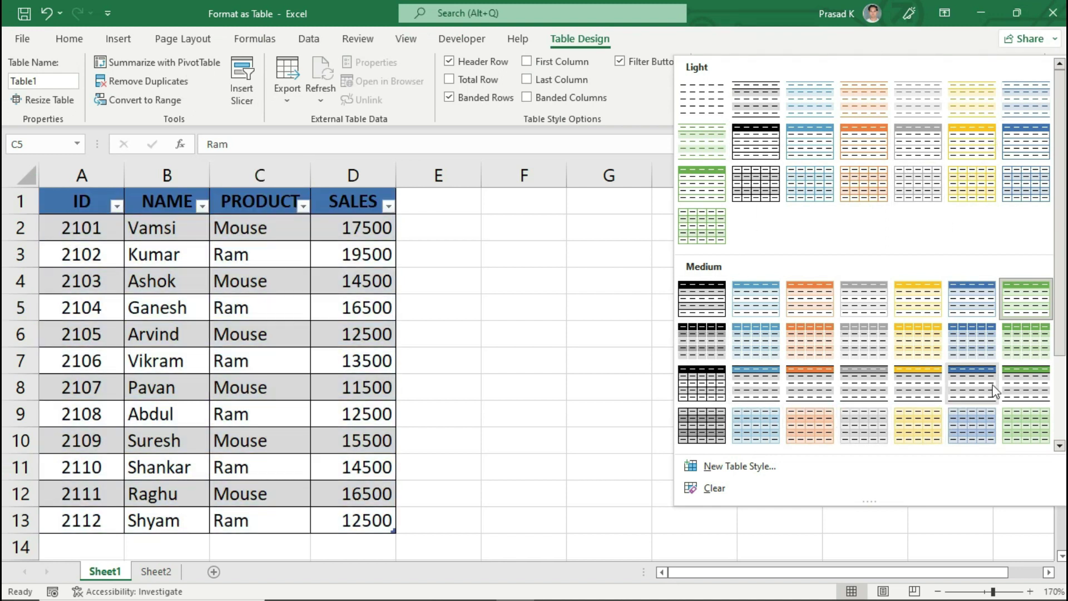
pyautogui.scroll(-2, 993, 384)
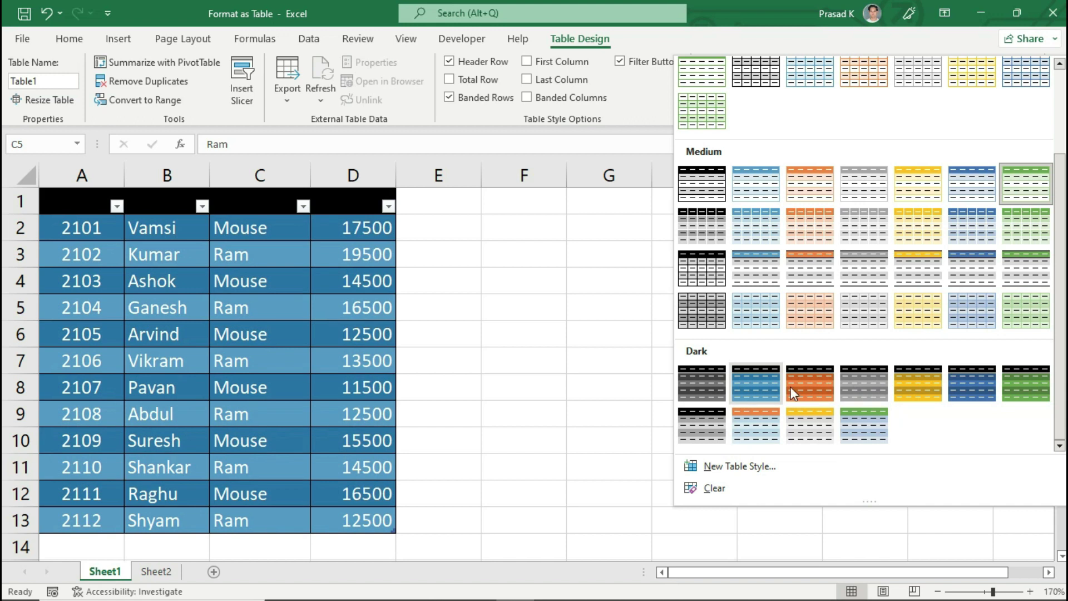
pyautogui.scroll(3, 901, 270)
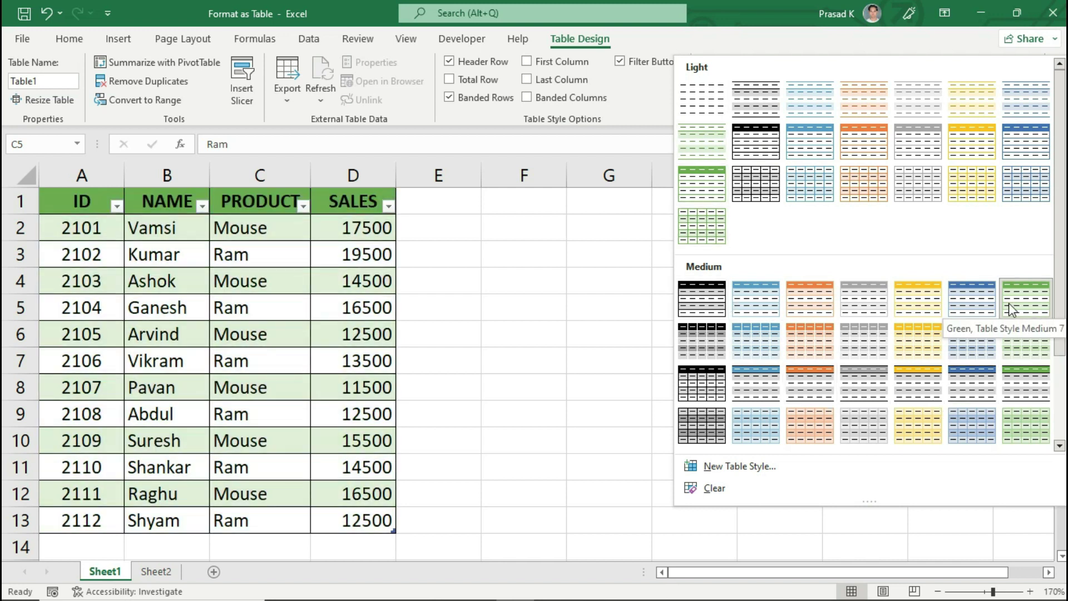
pyautogui.click(810, 299)
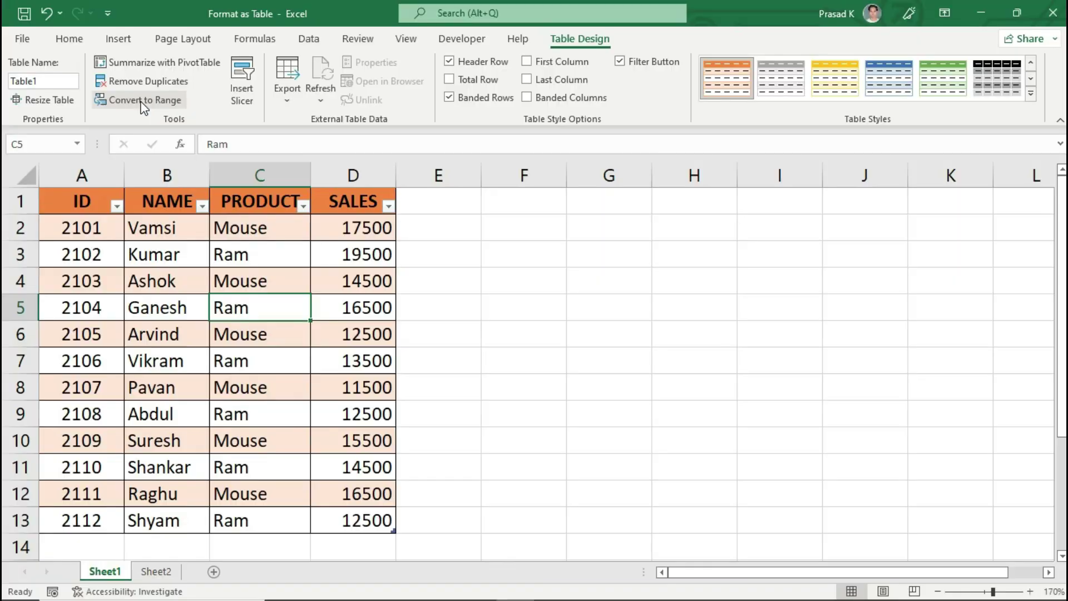
# - Convert the table on Sheet1 to a normal range and set cells A1:D13 to No Fill
pyautogui.click(144, 102)
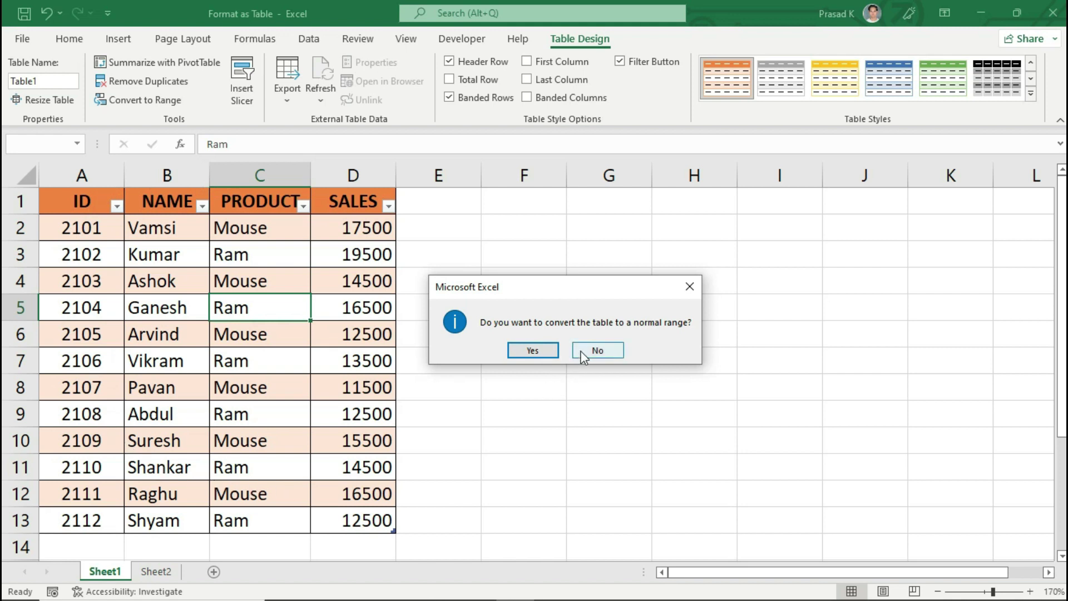
pyautogui.click(534, 351)
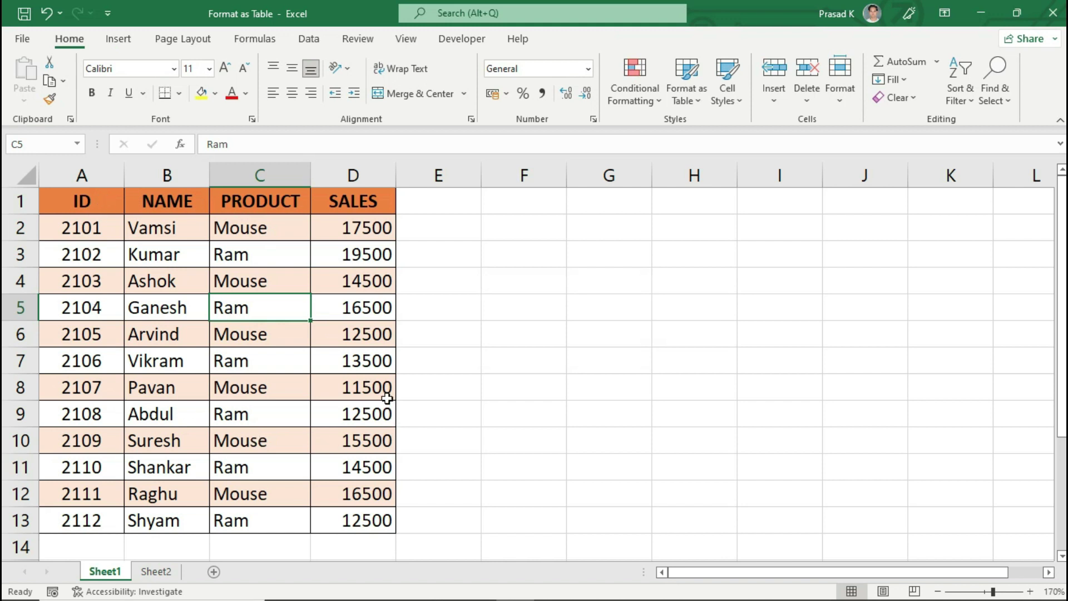
pyautogui.moveTo(82, 201); pyautogui.dragTo(331, 521)
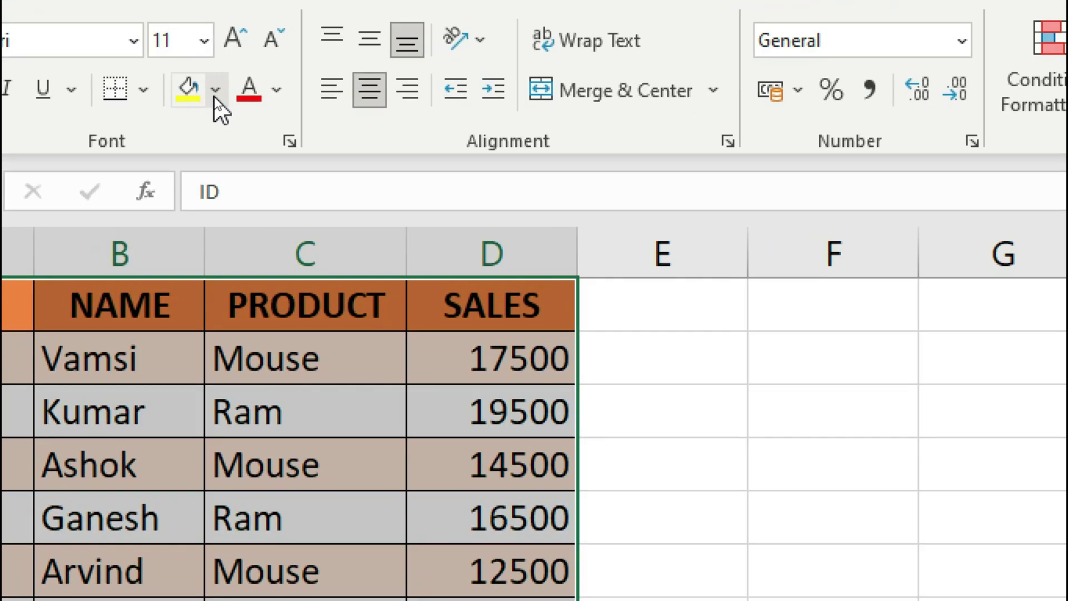
pyautogui.click(215, 91)
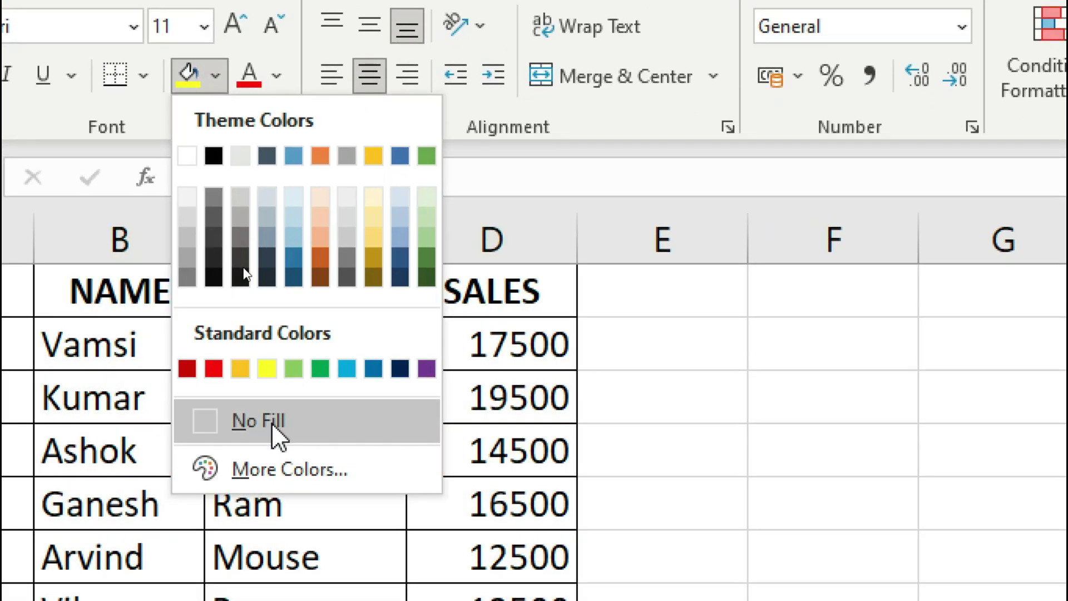
pyautogui.click(258, 422)
pyautogui.click(369, 581)
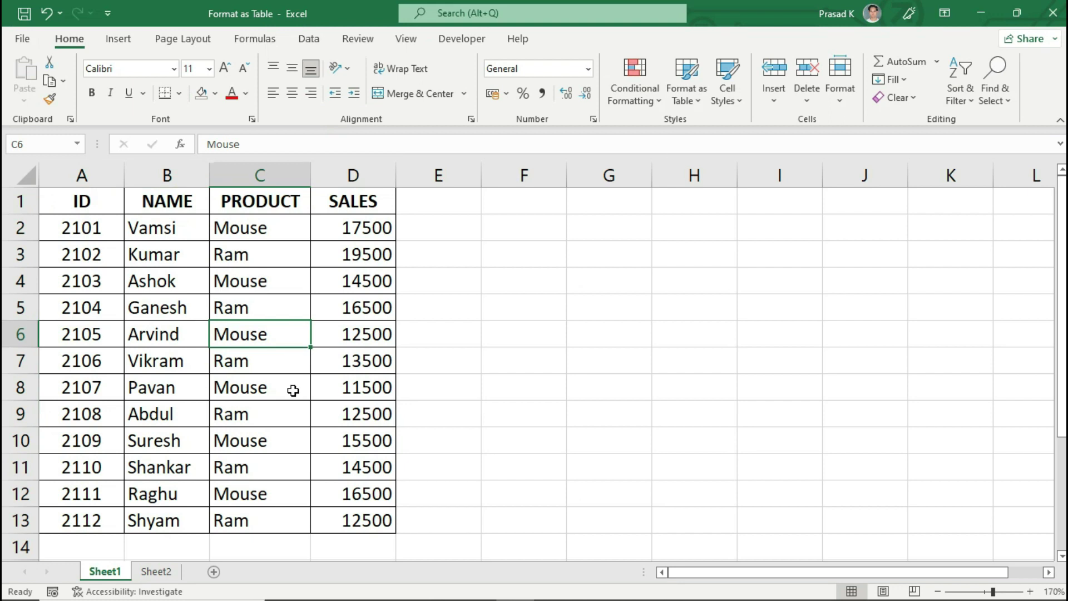
# - Look at the formatted table on Sheet2 and return to the plain range on Sheet1 to compare them
pyautogui.click(163, 570)
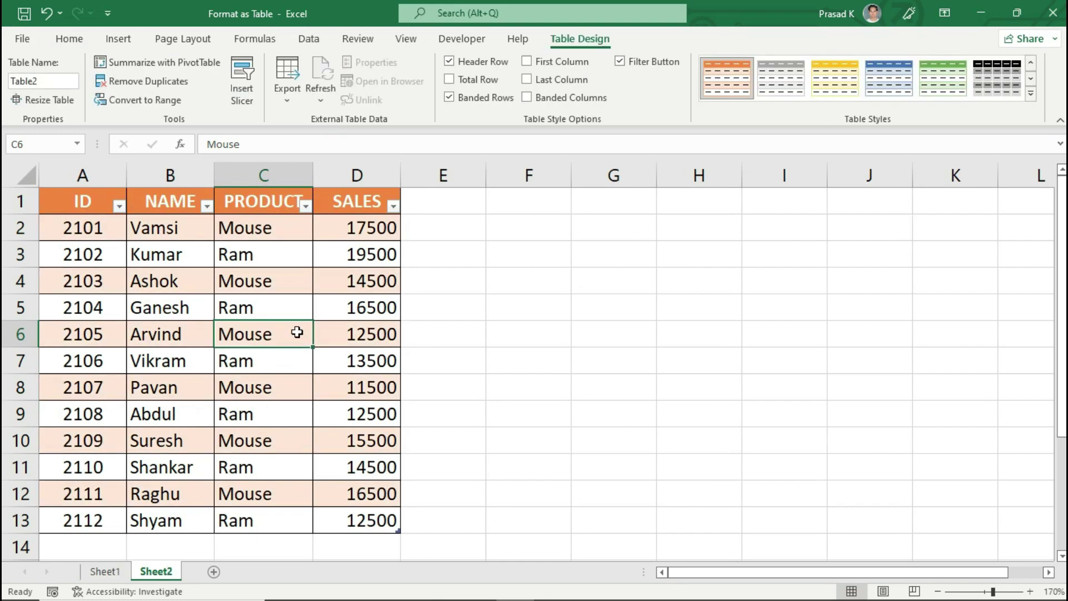
pyautogui.click(111, 563)
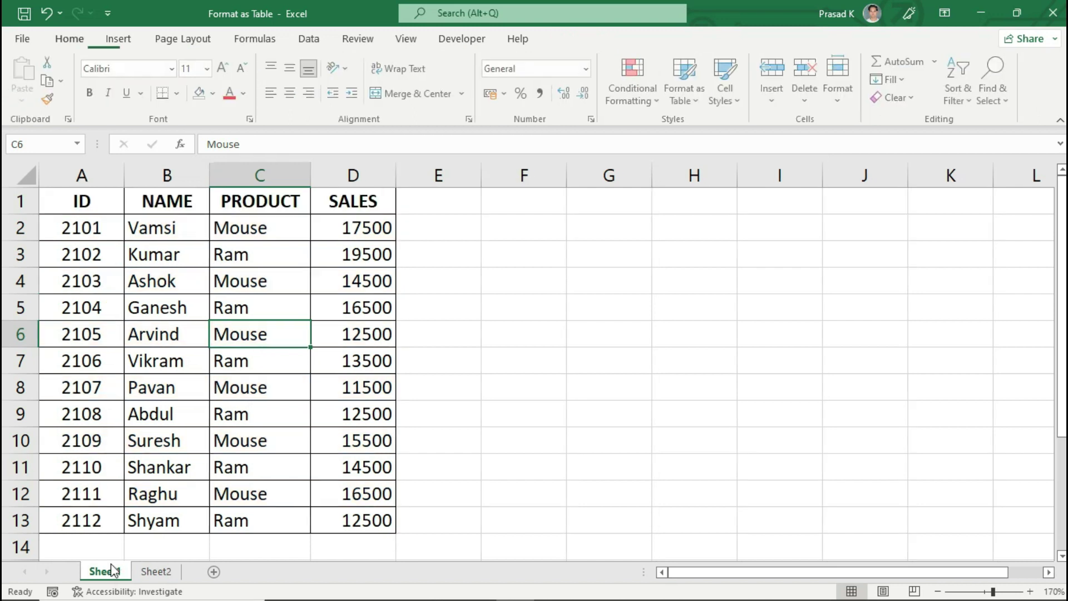